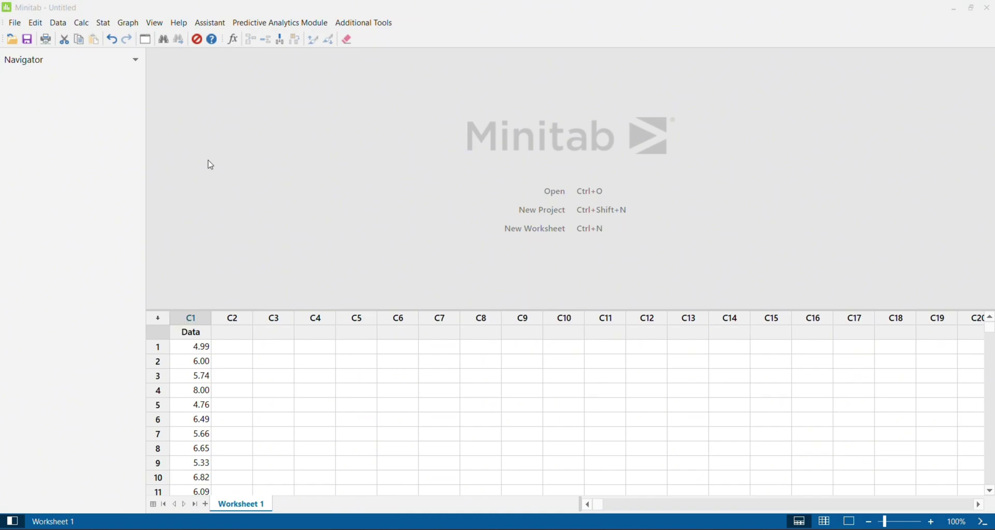
Step: Start an Outlier Test on the Data column and browse the available test methods
click(105, 25)
mouse_move(120, 44)
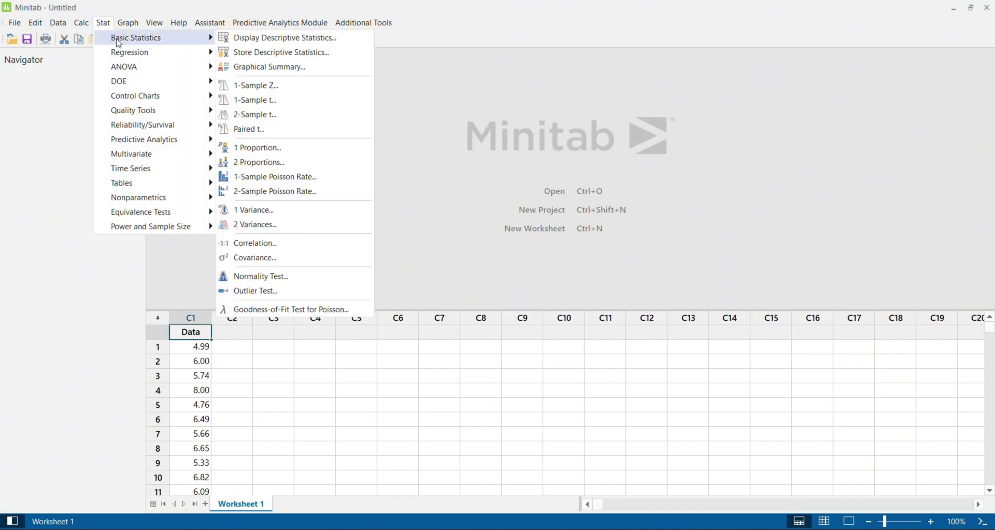
click(258, 293)
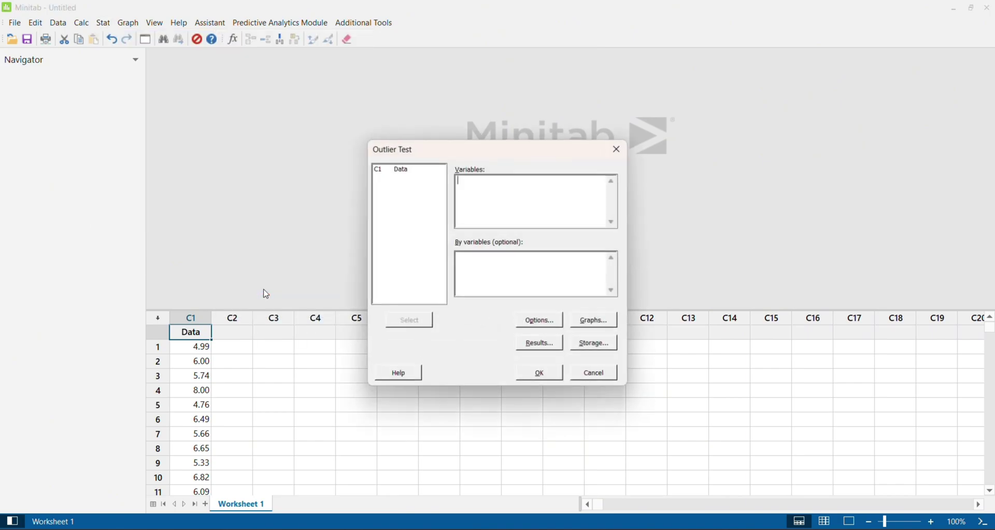
double_click(403, 169)
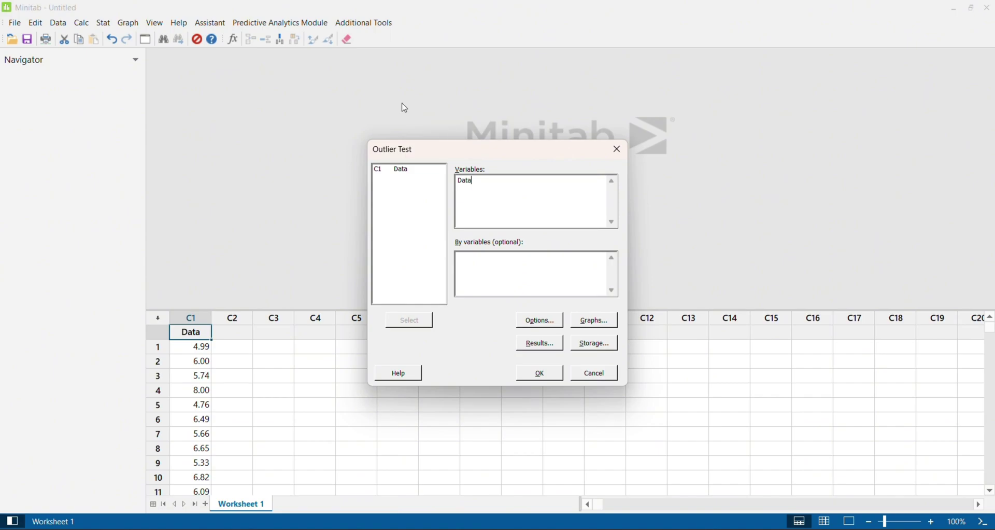
click(547, 324)
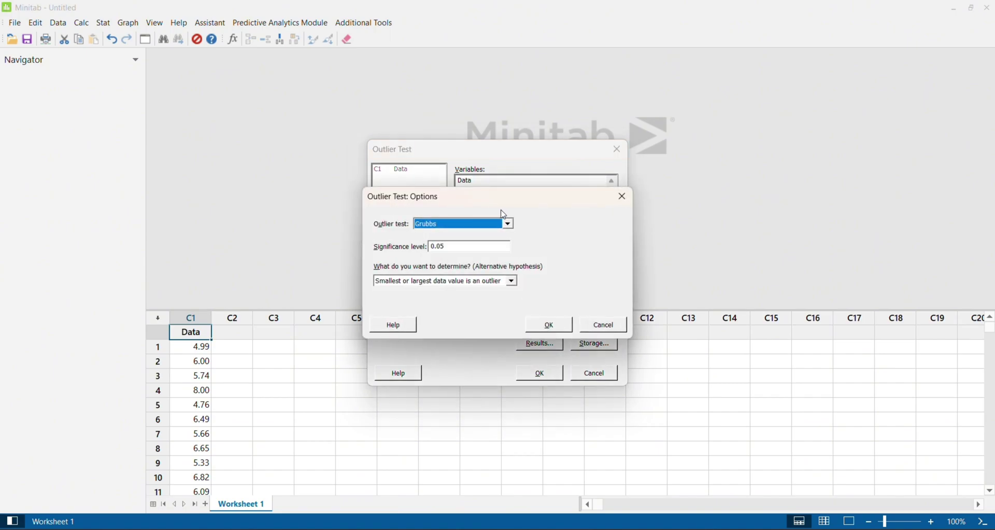
click(508, 226)
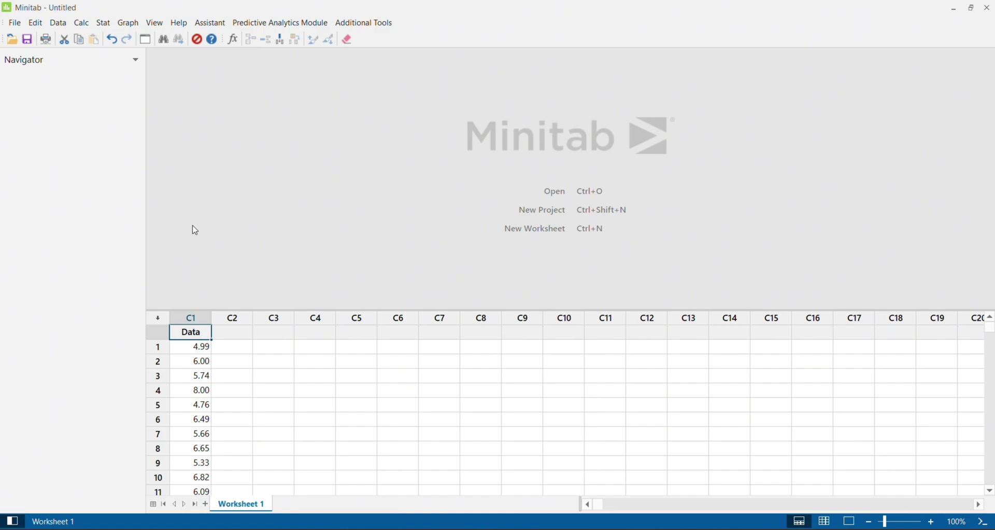
Step: Reopen the Outlier Test with the Data column as the test variable
click(105, 25)
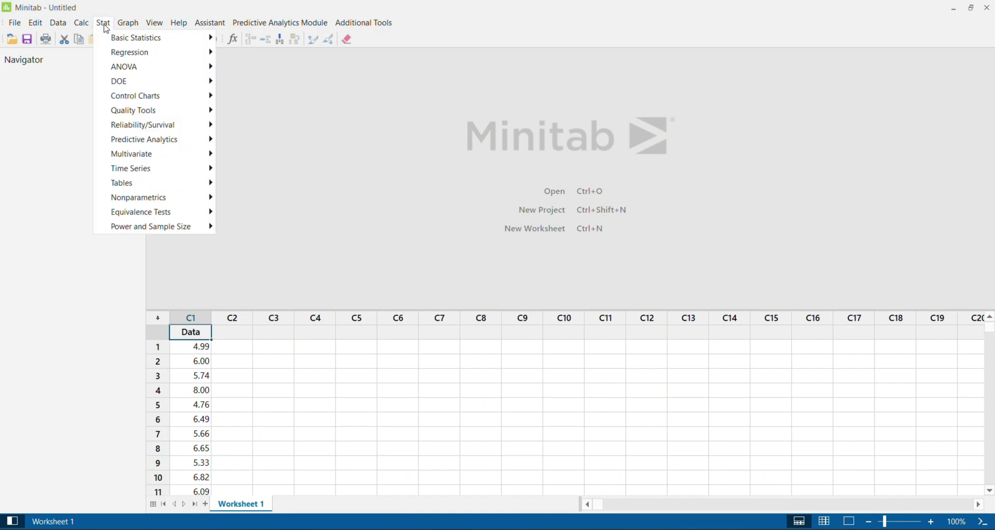
mouse_move(114, 39)
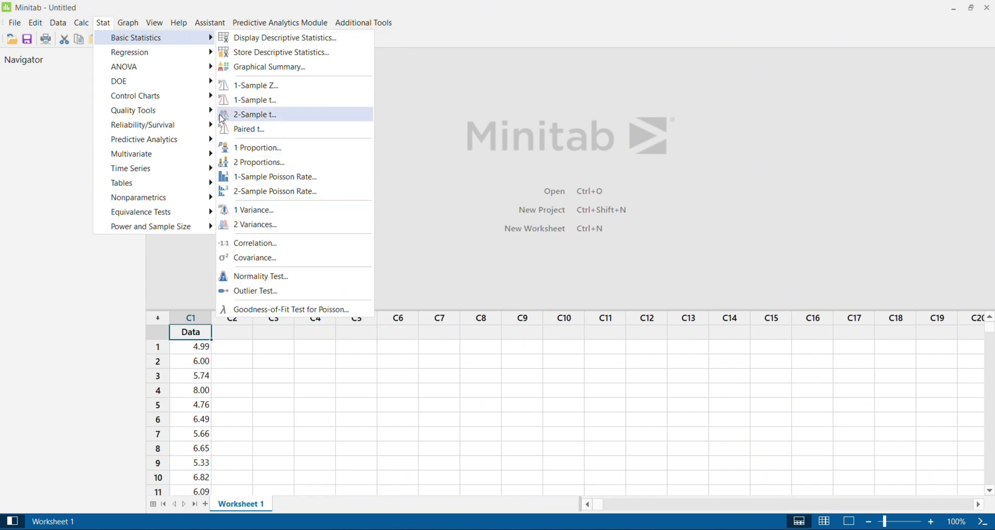
click(183, 33)
click(180, 23)
mouse_move(103, 23)
mouse_move(145, 37)
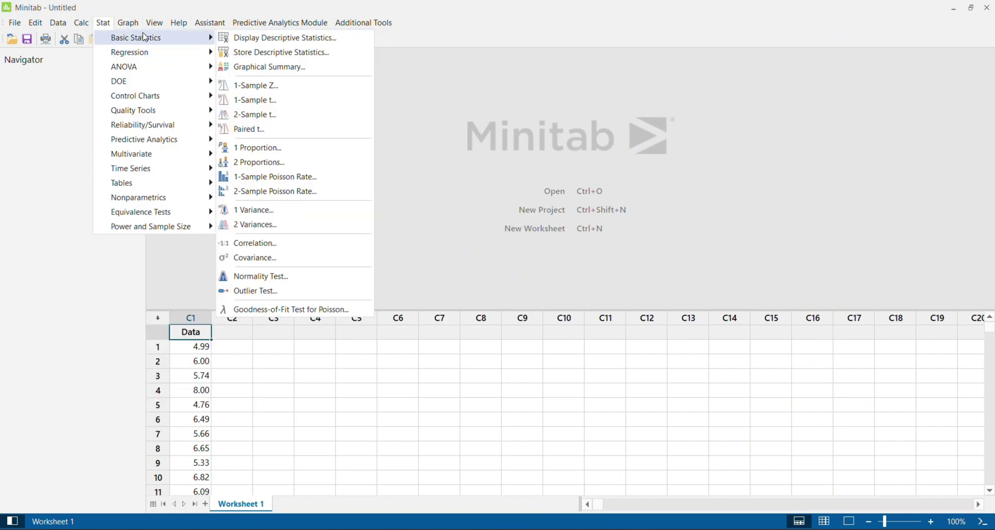
click(288, 293)
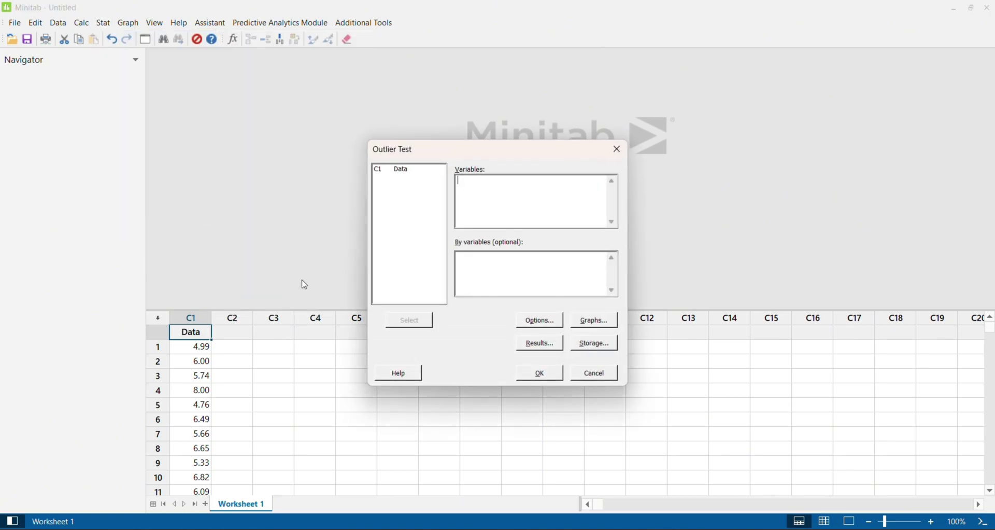
double_click(405, 172)
Step: Keep Grubbs at 0.05 with the smallest-or-largest hypothesis and confirm the options
click(539, 323)
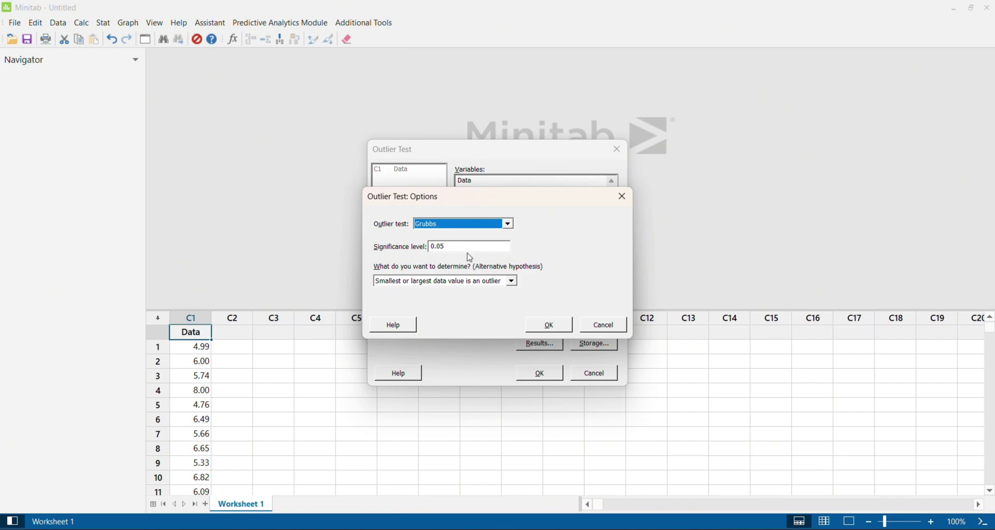
click(513, 283)
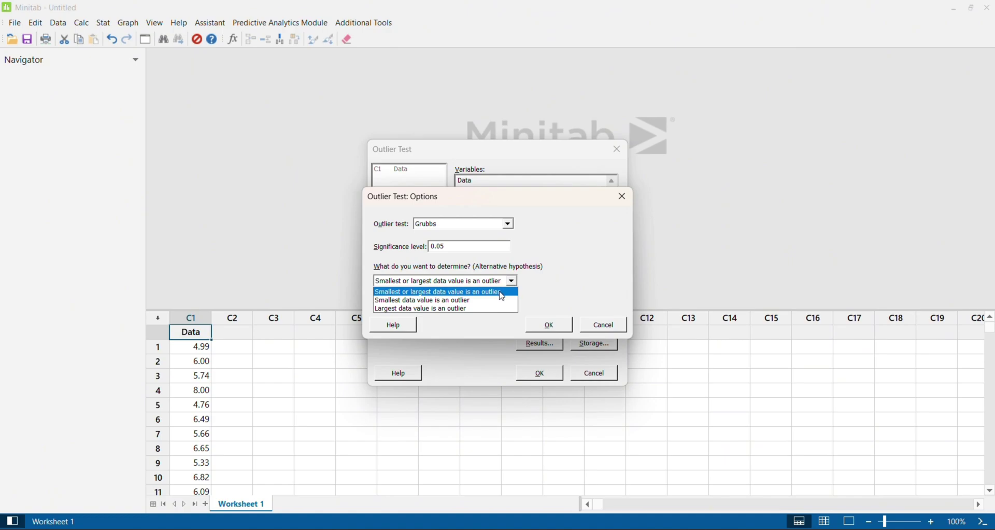
click(502, 294)
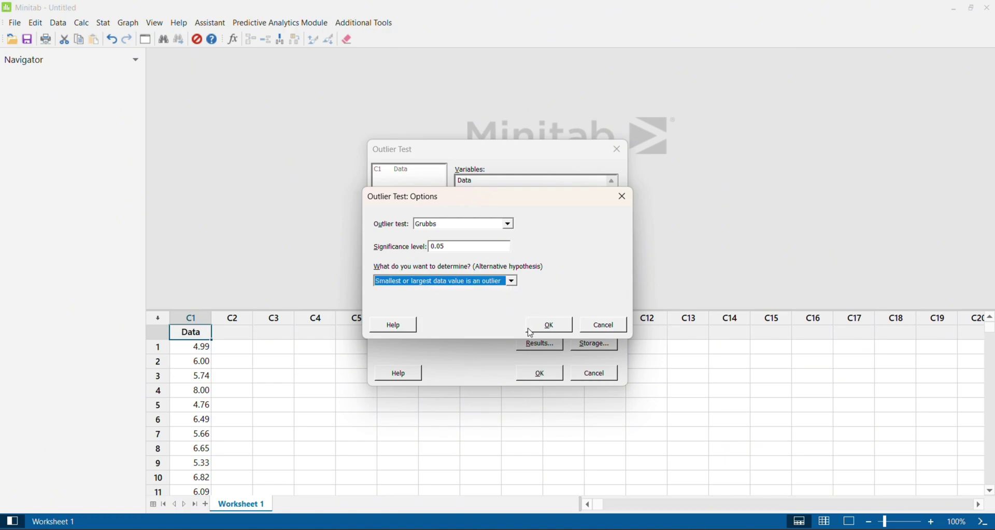
click(545, 325)
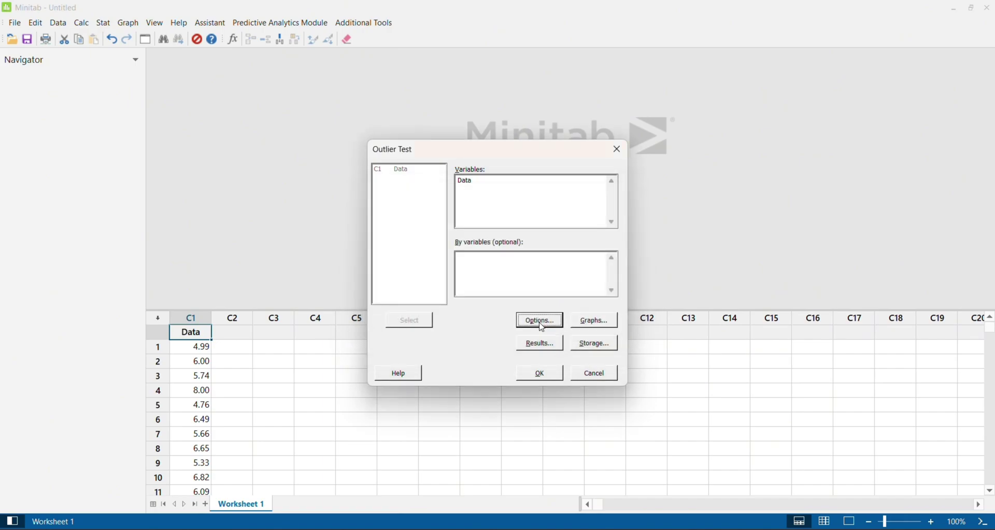
Step: Keep the outlier plot and the Method, Test and Outlier results sections
click(599, 324)
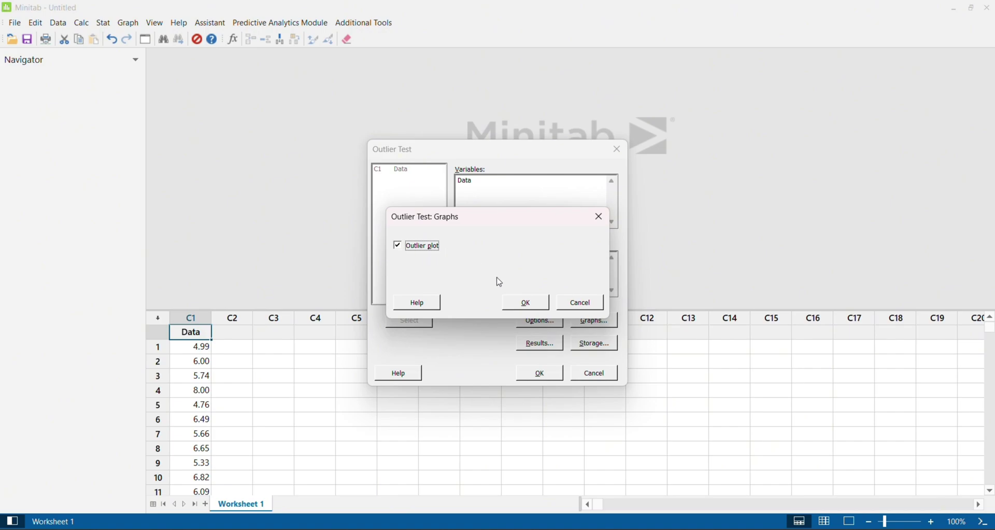
click(528, 304)
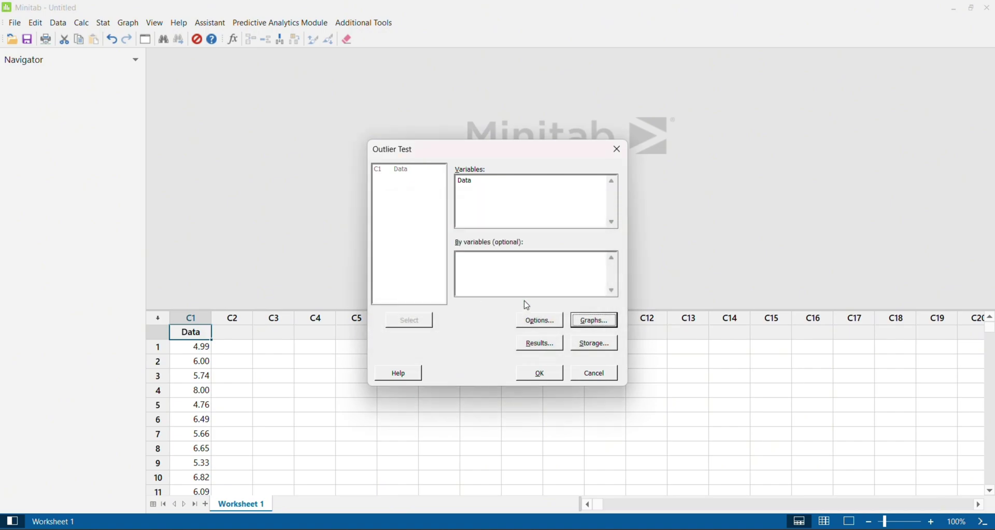
click(551, 349)
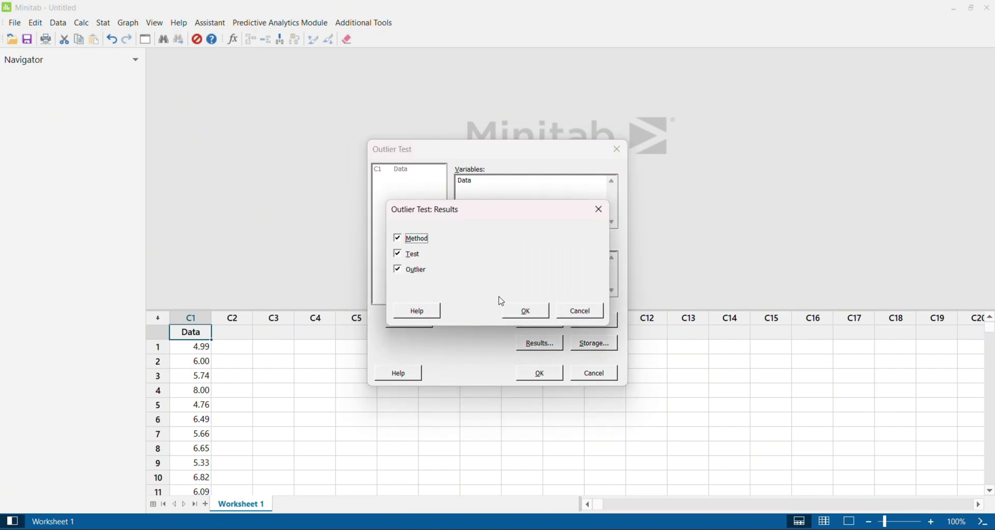
click(525, 311)
Step: Store an outlier indicator column and run the Grubbs test on Data
click(596, 344)
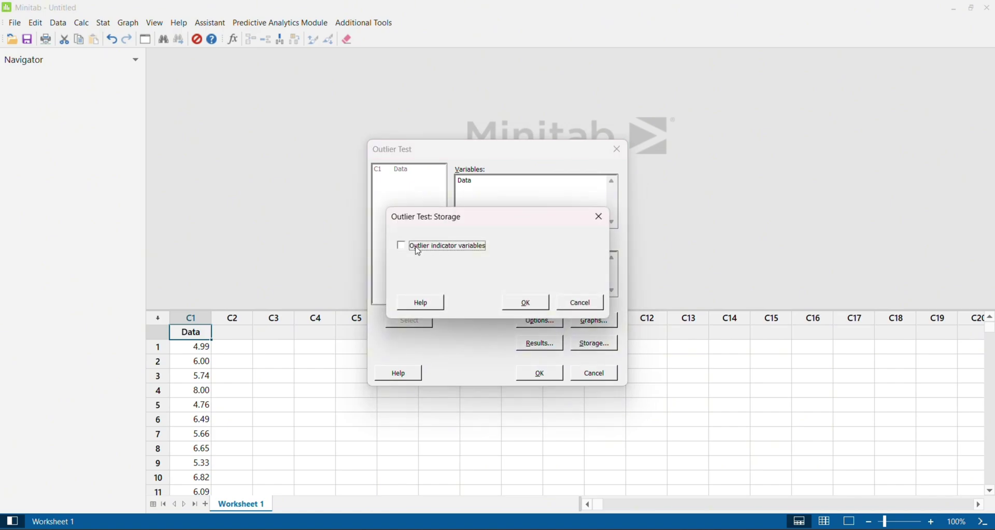
click(401, 247)
click(529, 310)
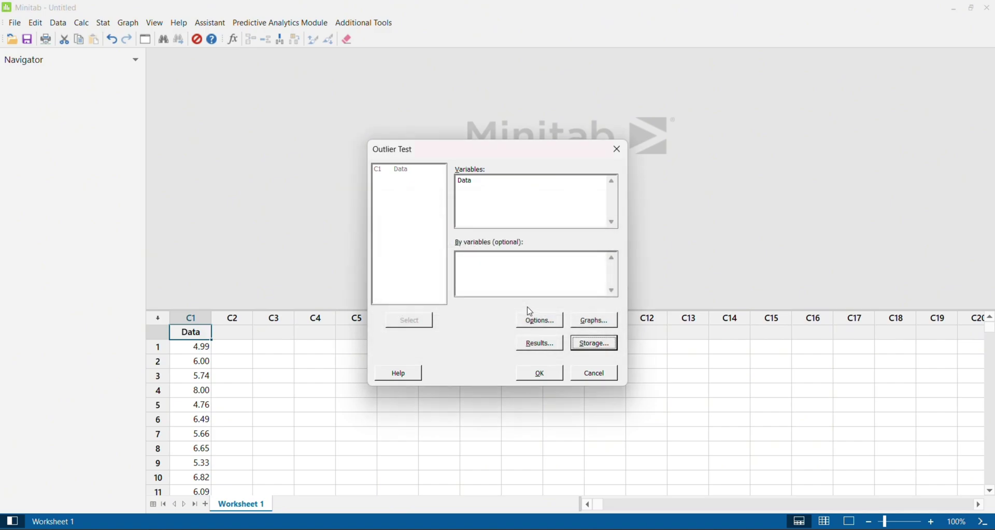
click(544, 375)
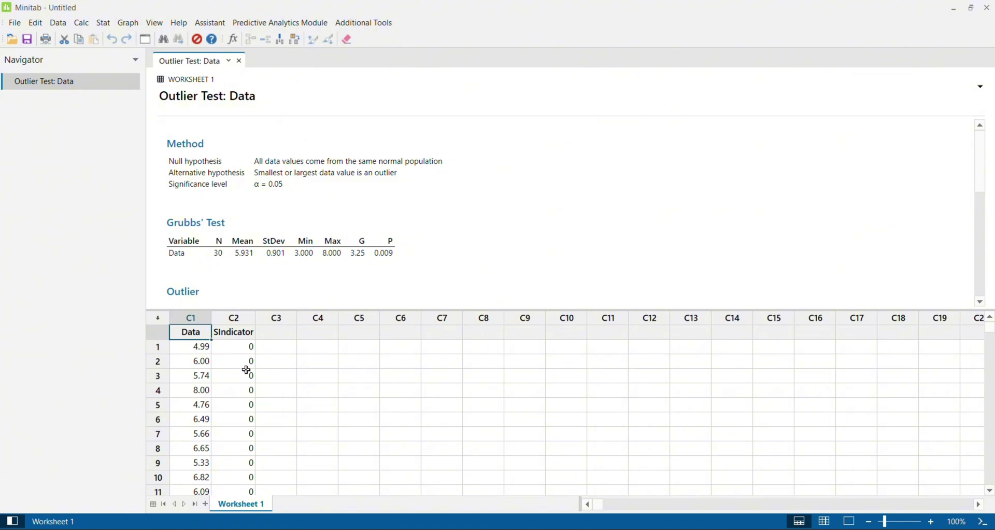
scroll(240, 363, down, 4)
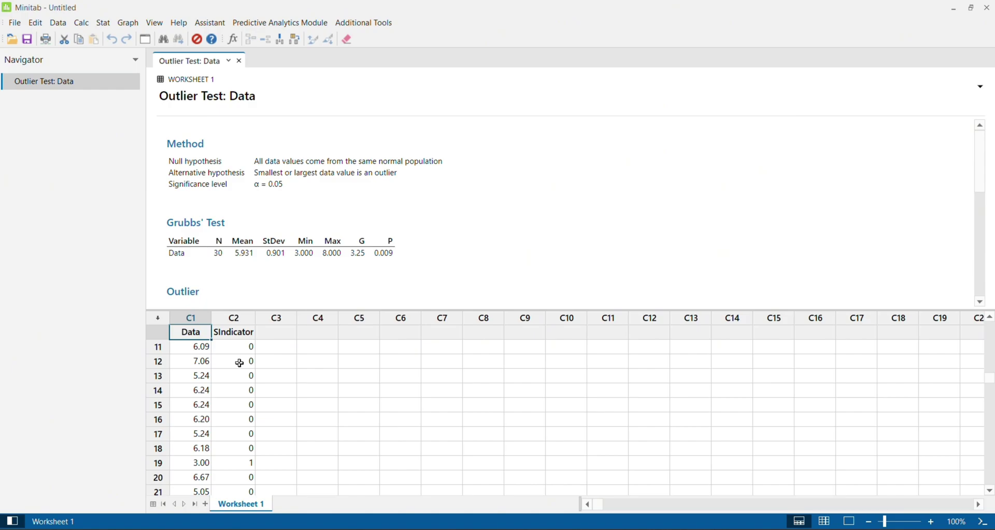
click(238, 467)
scroll(235, 389, up, 4)
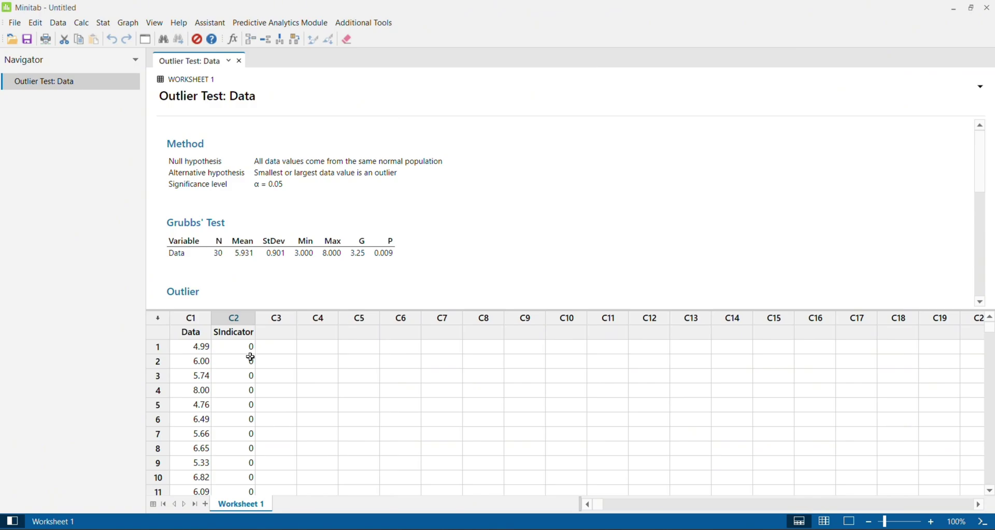
scroll(455, 207, down, 1)
scroll(455, 207, down, 2)
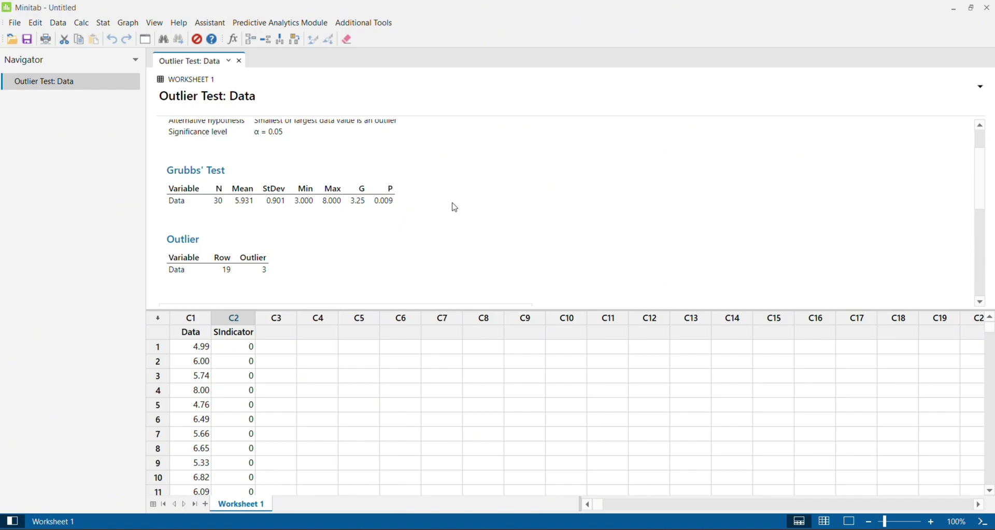
Step: Scroll through the outlier test output and the plot flagging the value 3
scroll(455, 208, down, 5)
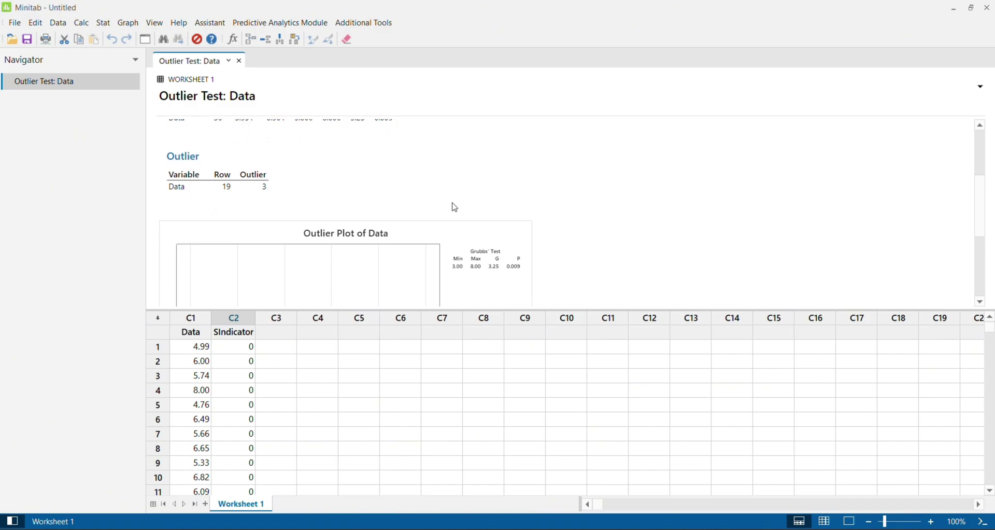
scroll(455, 207, down, 5)
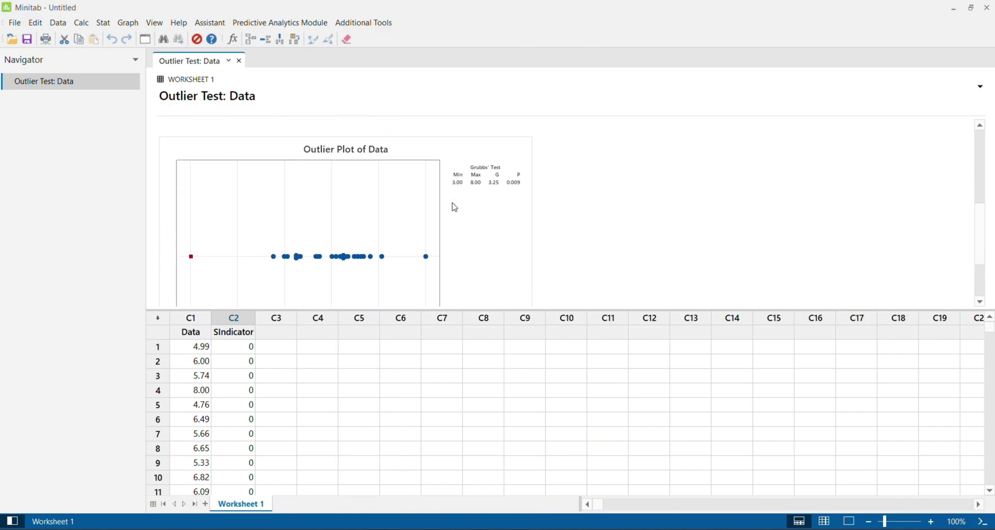
scroll(455, 207, up, 5)
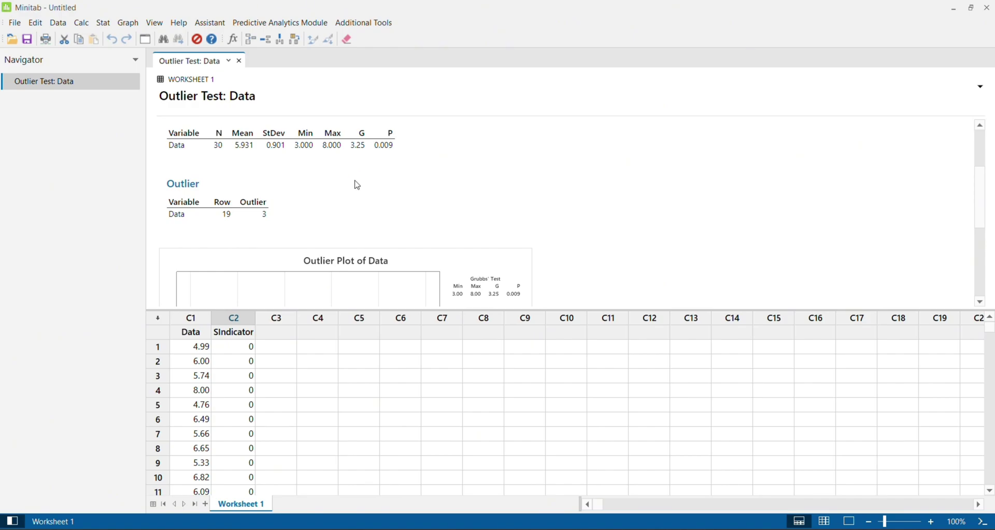
scroll(382, 204, down, 1)
scroll(382, 203, down, 3)
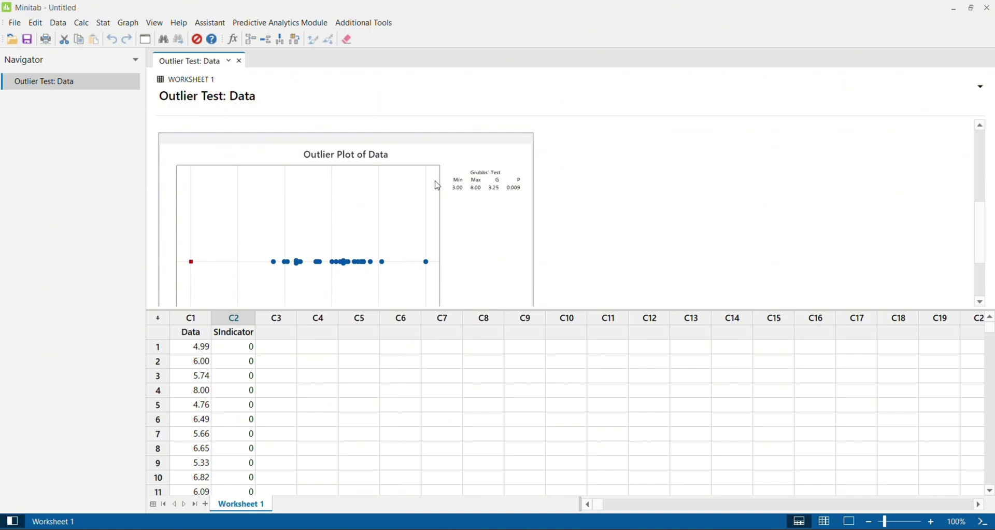
scroll(480, 233, up, 5)
scroll(447, 250, down, 5)
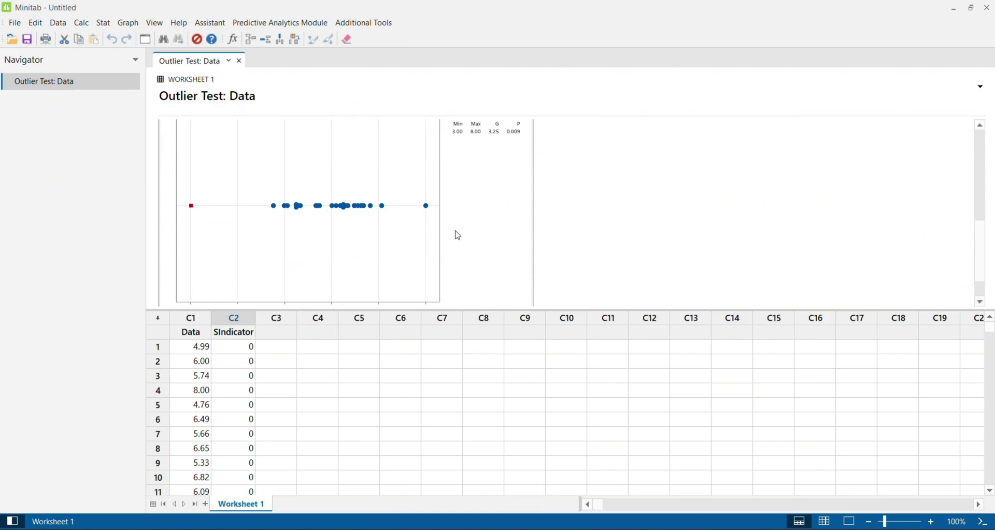
scroll(453, 182, up, 8)
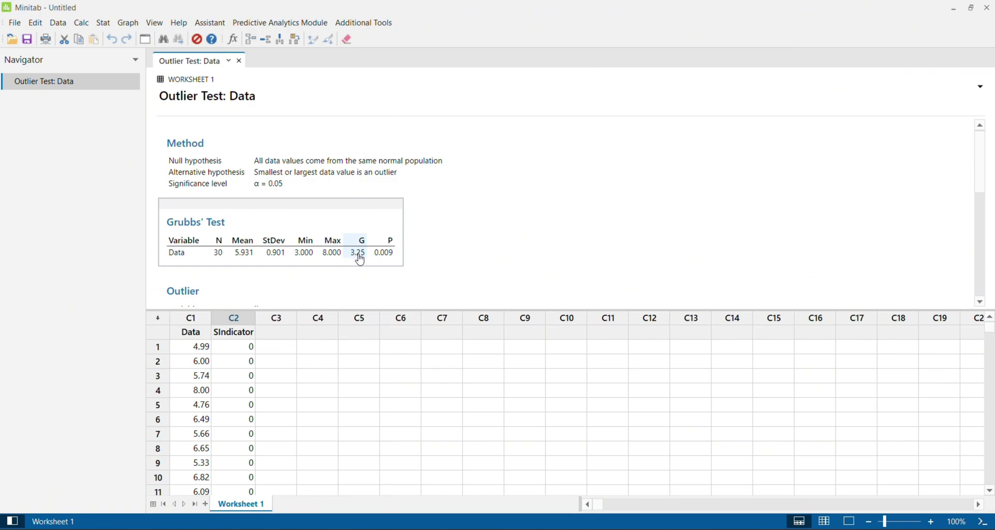
scroll(408, 279, down, 1)
scroll(408, 278, down, 6)
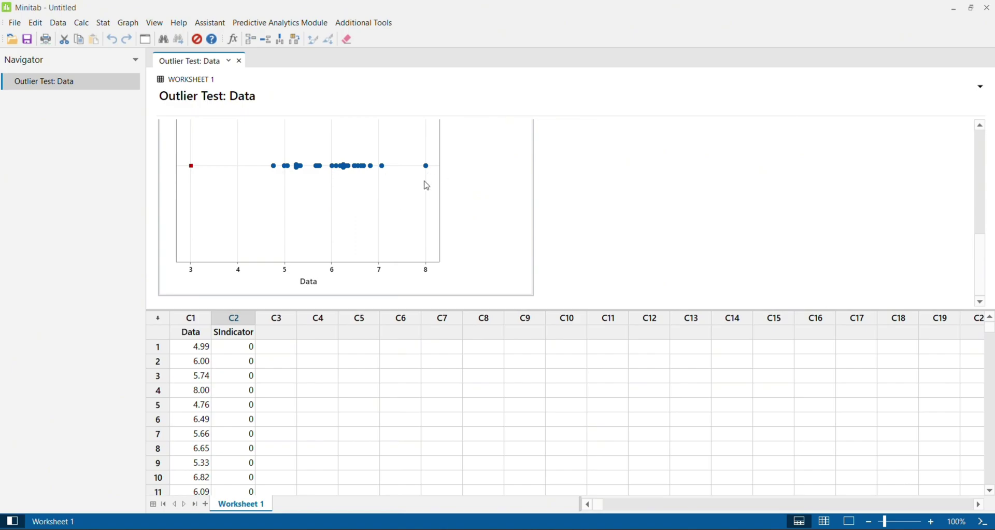
scroll(451, 187, up, 1)
scroll(451, 187, up, 3)
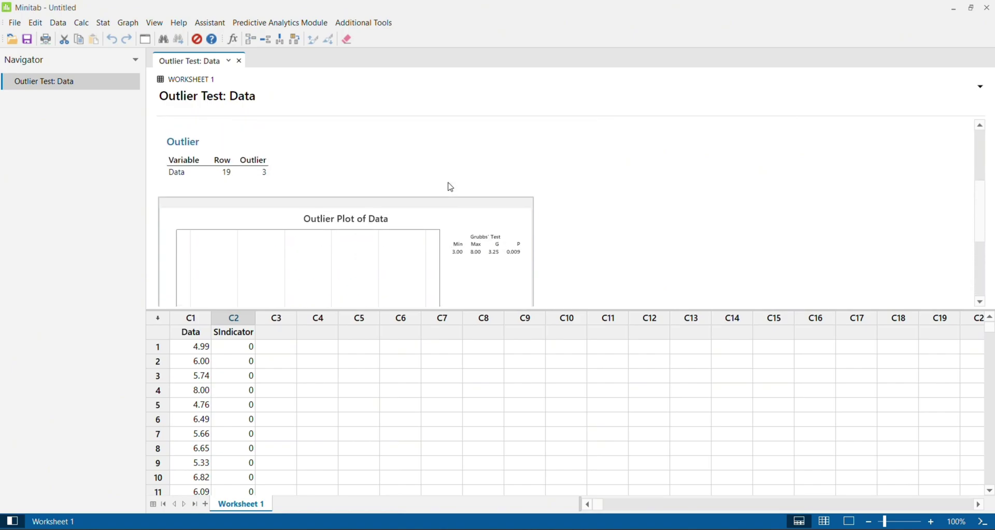
scroll(451, 187, down, 3)
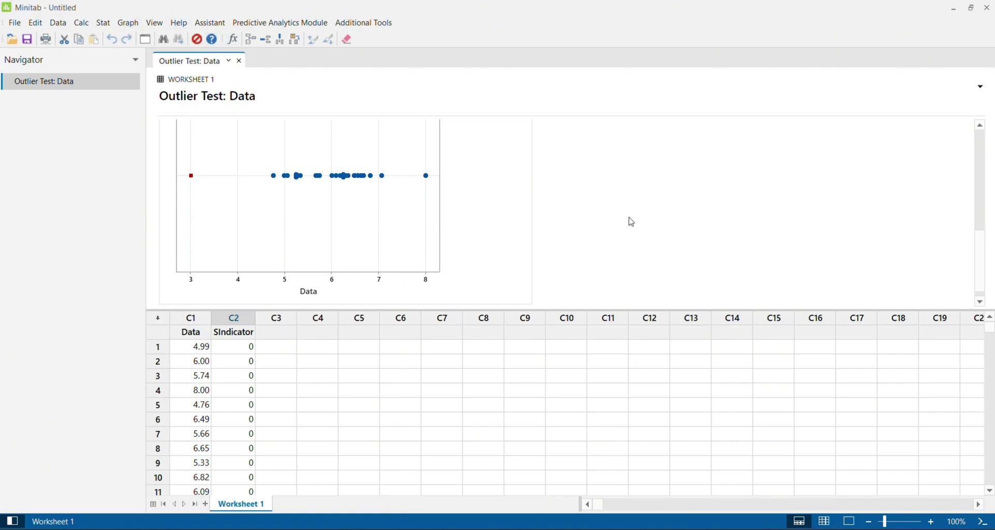
Step: Open the Outlier Test dialog again for the Data column
click(103, 24)
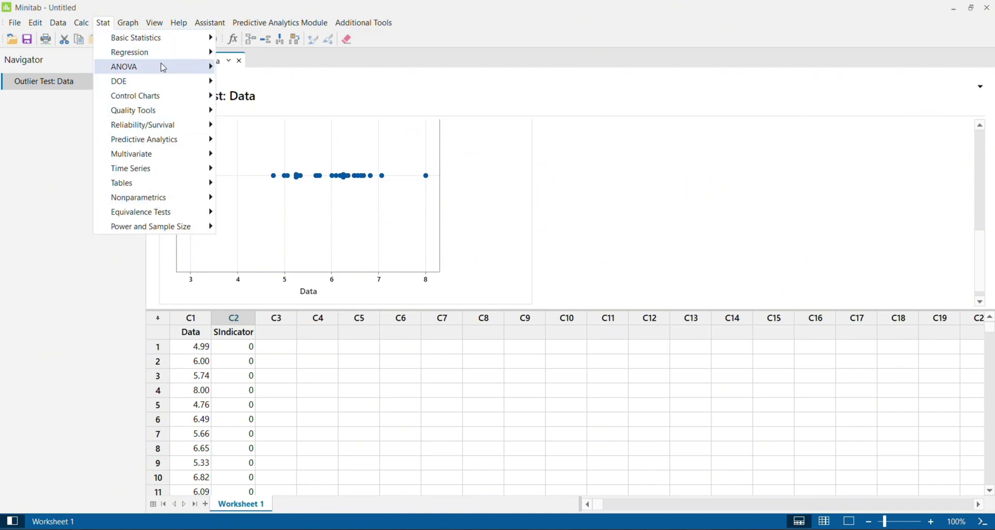
mouse_move(103, 23)
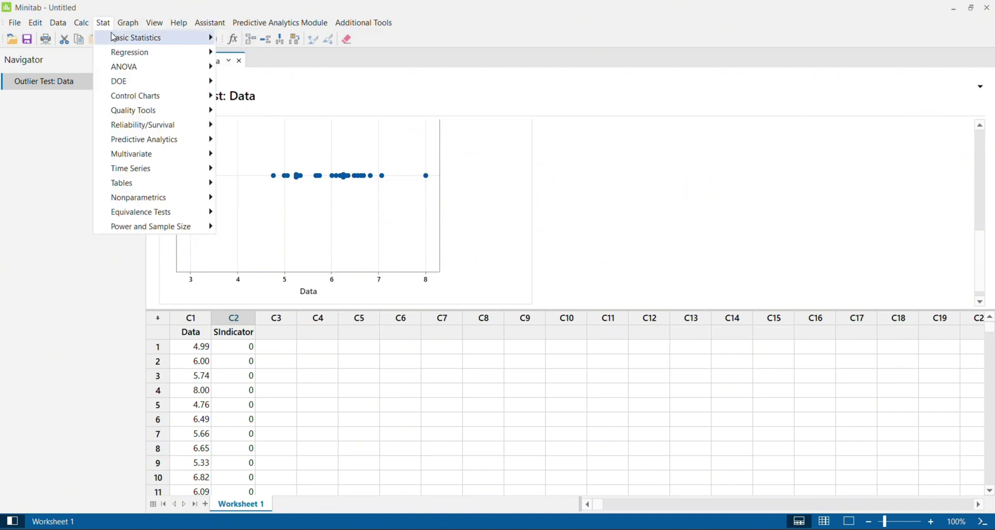
mouse_move(123, 45)
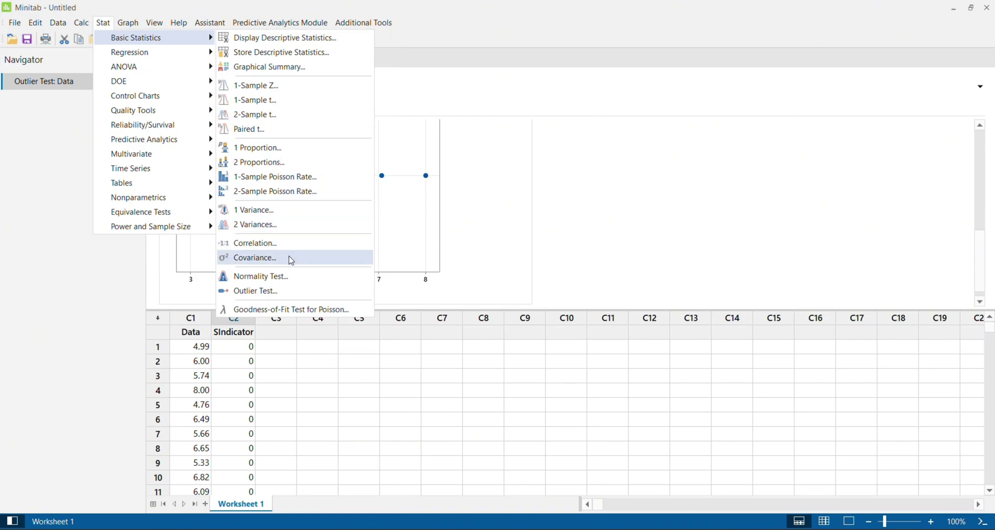
click(288, 296)
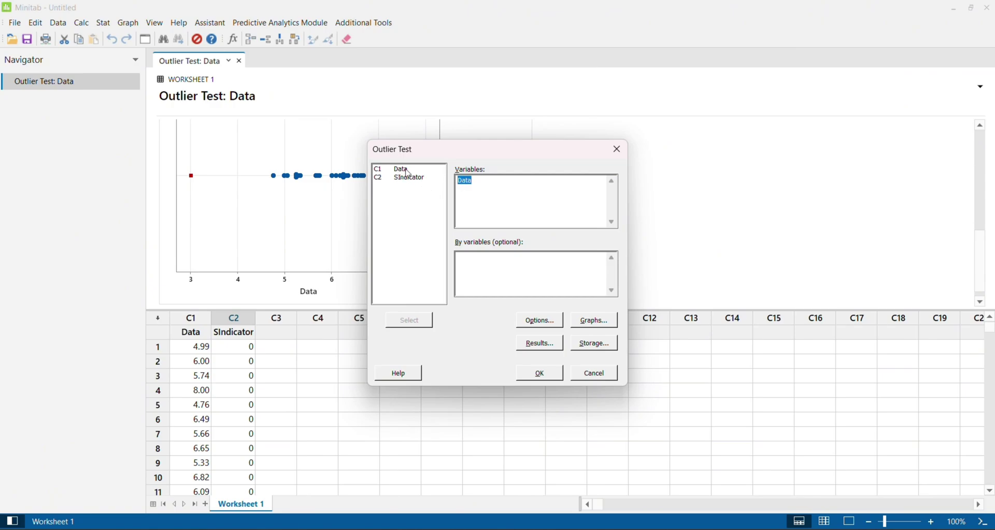
Step: Review the outlier test types, keep Grubbs, and bring up the options help page
click(539, 323)
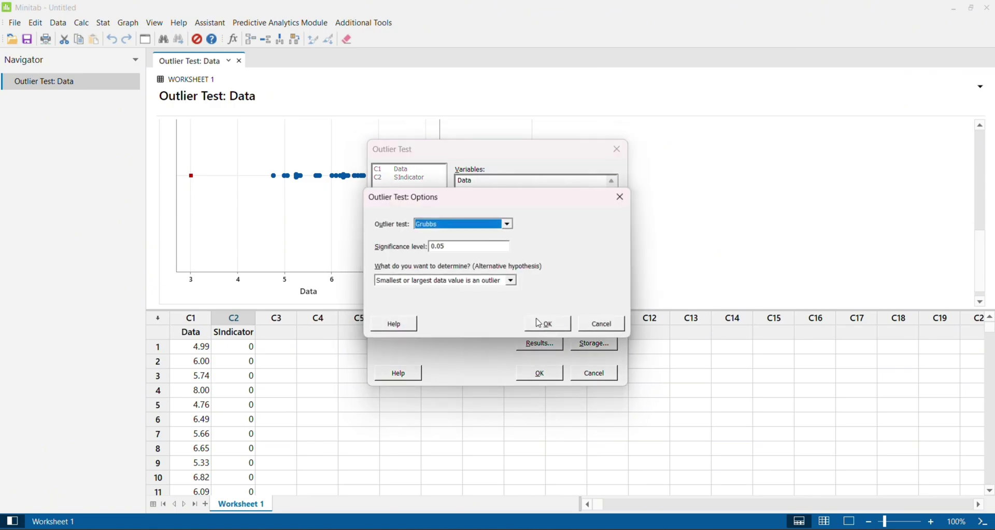
click(510, 224)
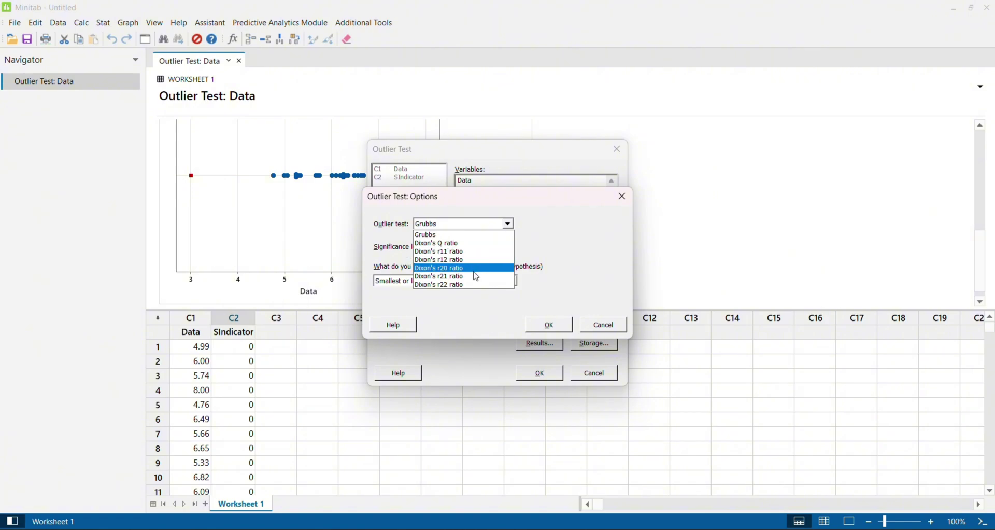
click(626, 198)
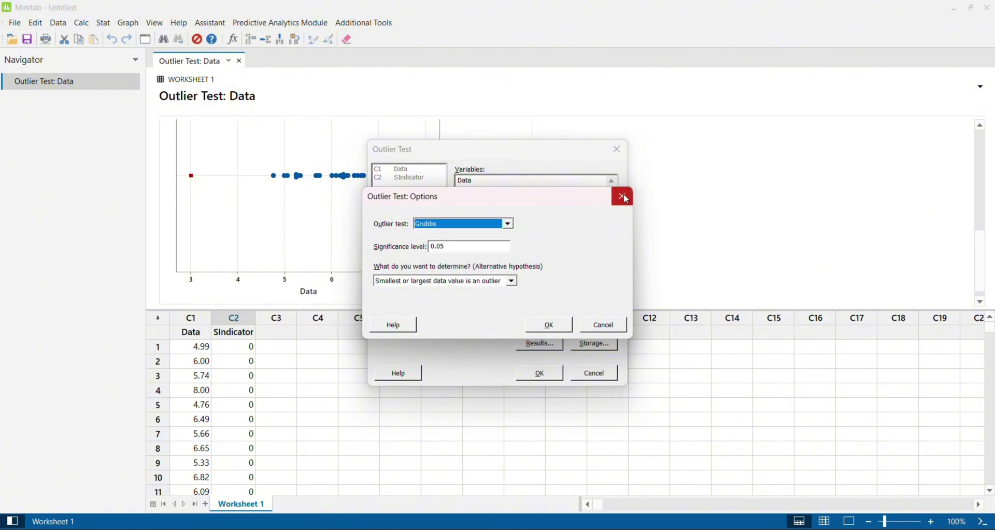
click(625, 197)
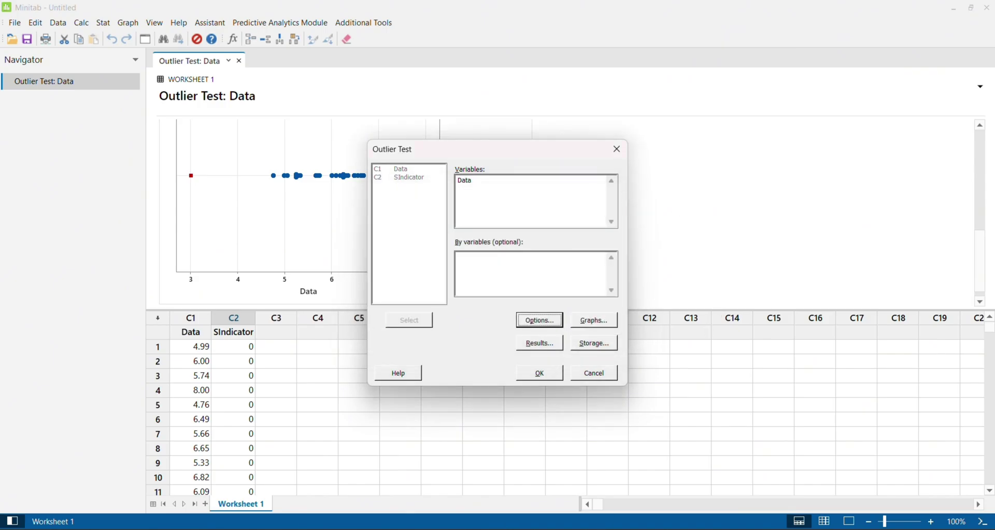
click(666, 470)
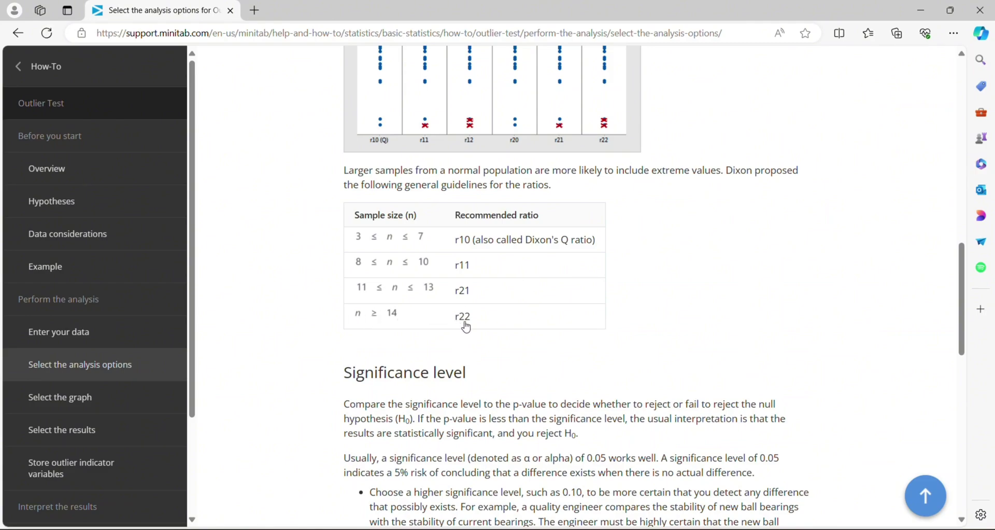
Step: Return to Minitab after finding that Dixon's r22 ratio suits samples of 14 or more
key(alt+Tab)
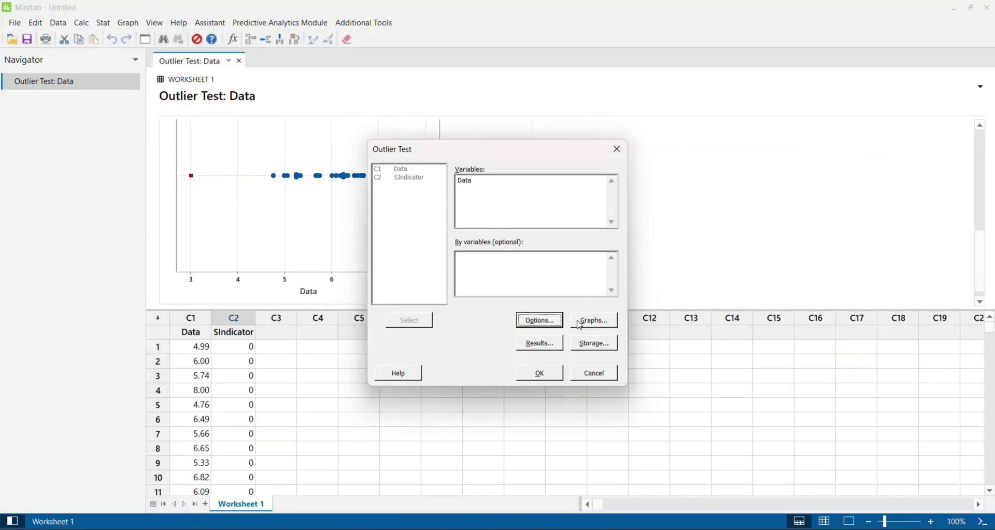
Step: Choose Dixon's r22 ratio with the smallest-or-largest hypothesis in the test options
click(560, 332)
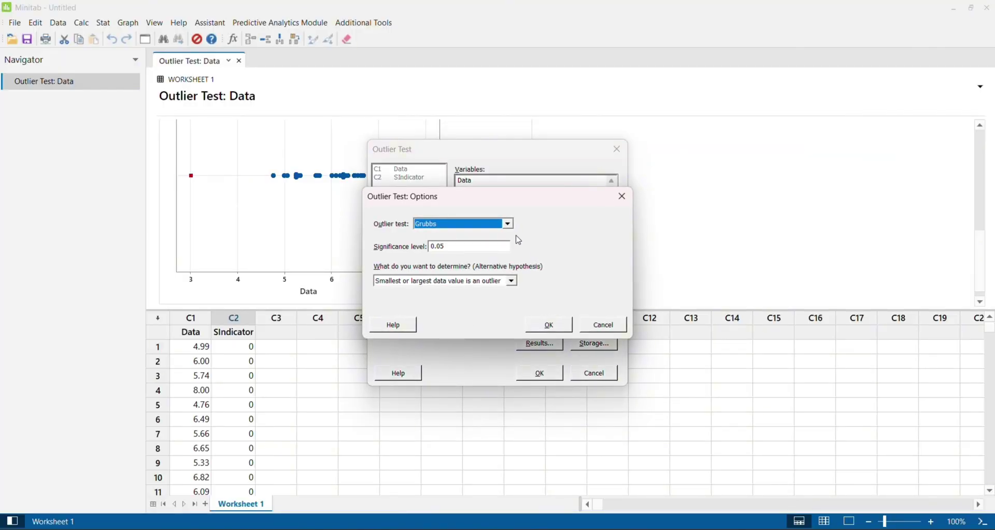
click(510, 224)
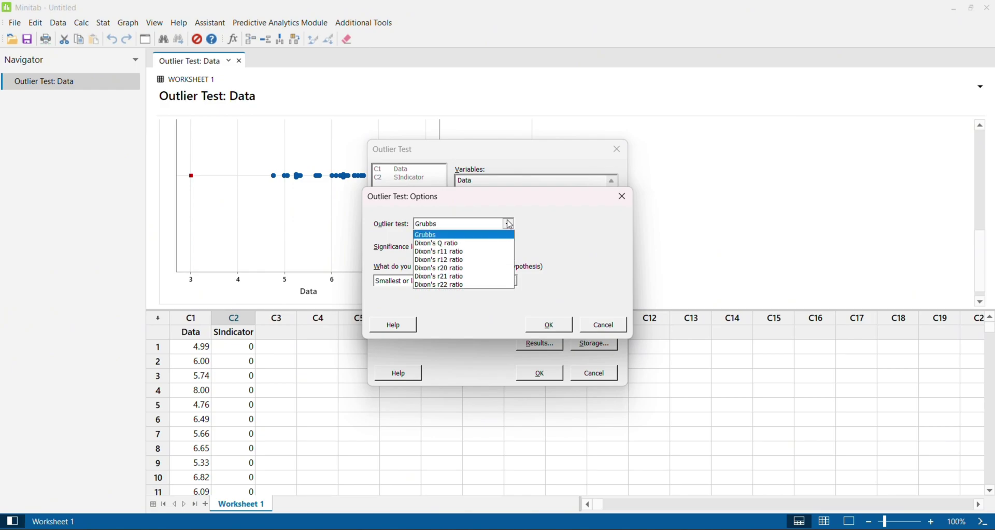
click(456, 288)
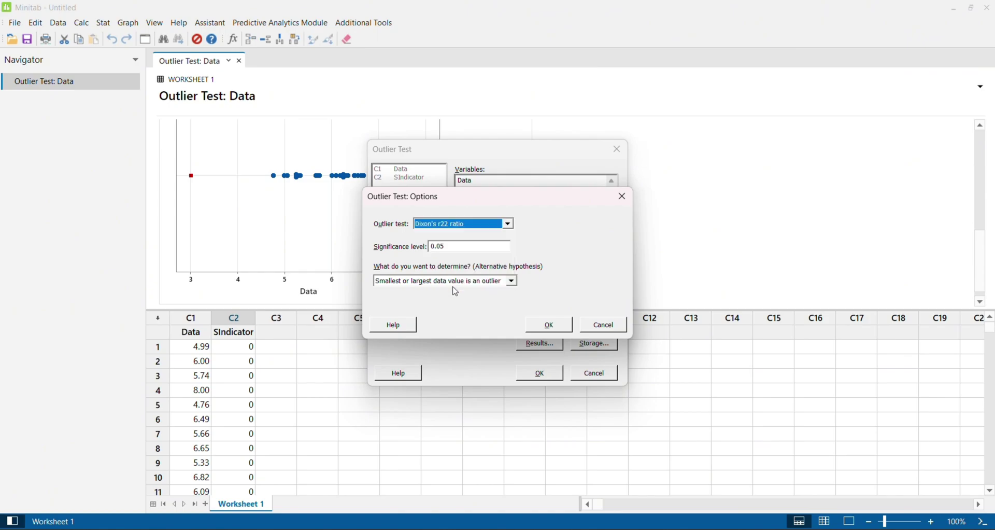
click(512, 283)
click(512, 283)
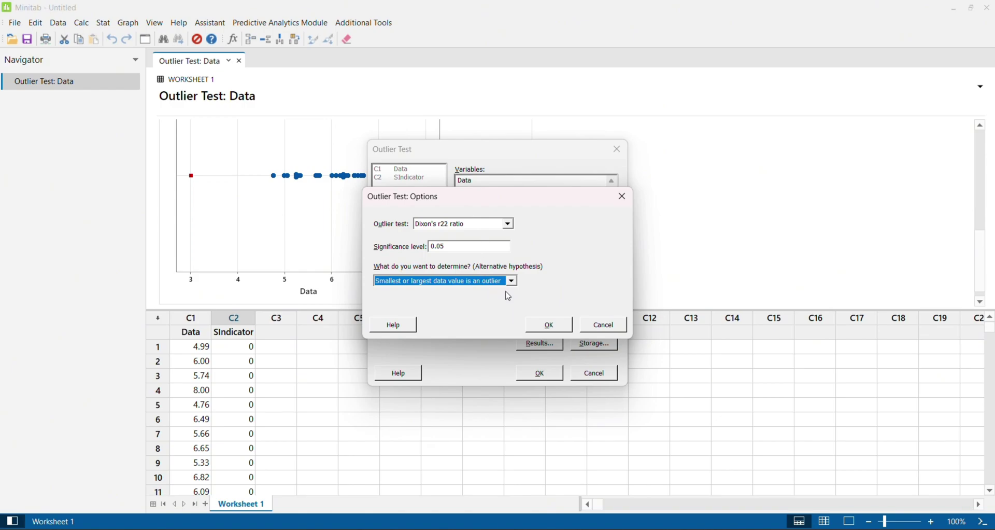
click(551, 326)
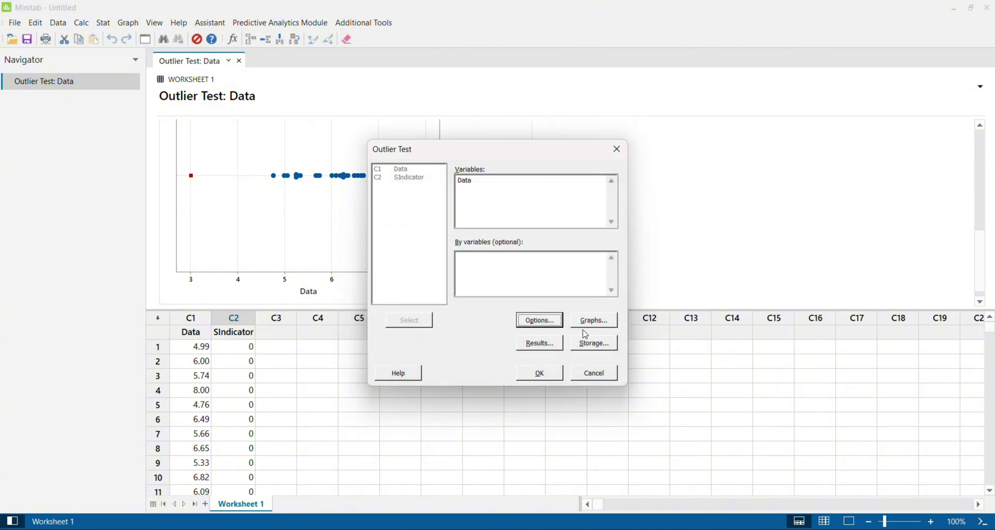
Step: Keep the outlier plot, indicator storage and results, and run the Dixon's r22 test
click(593, 326)
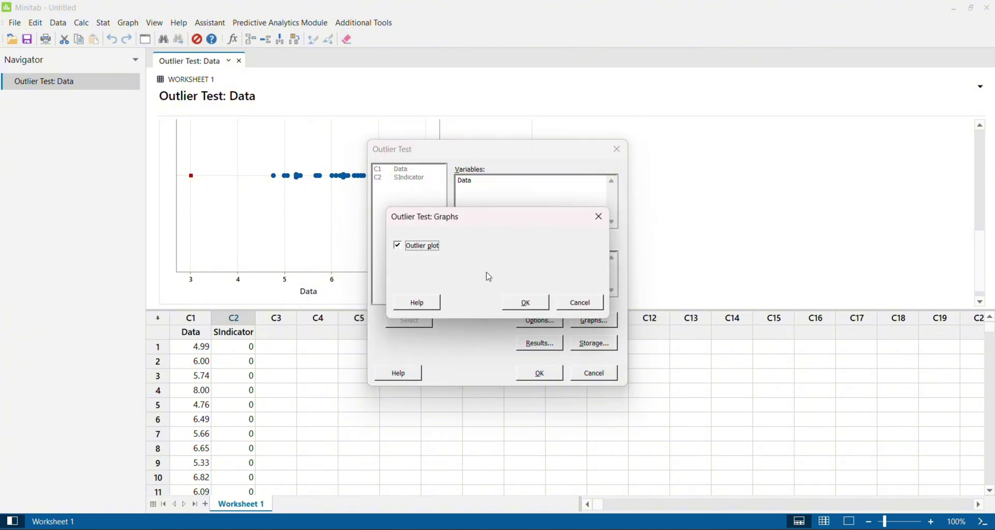
click(525, 303)
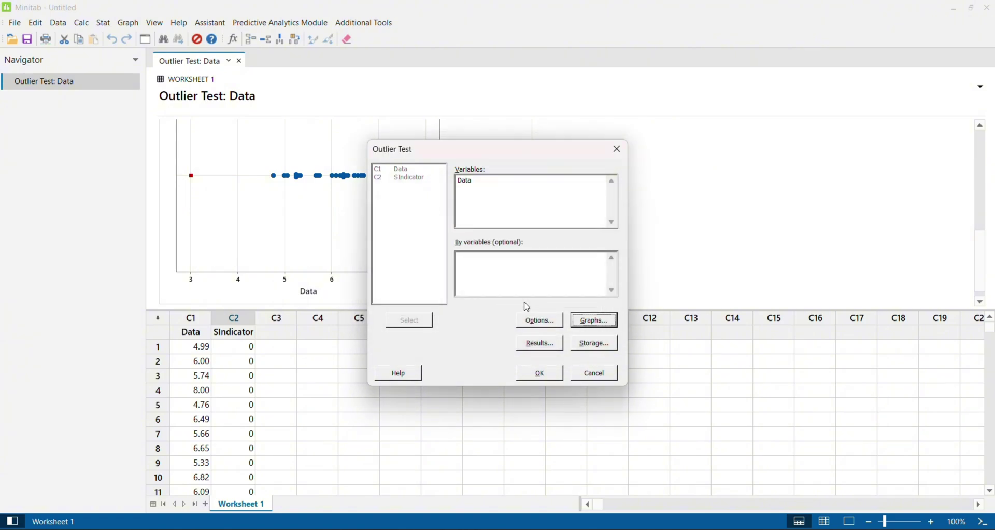
click(595, 344)
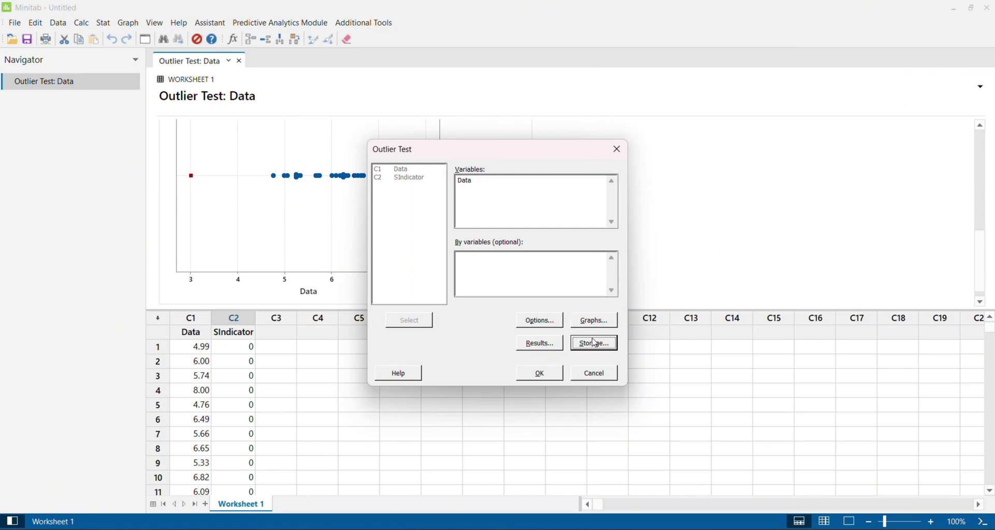
click(544, 310)
click(546, 346)
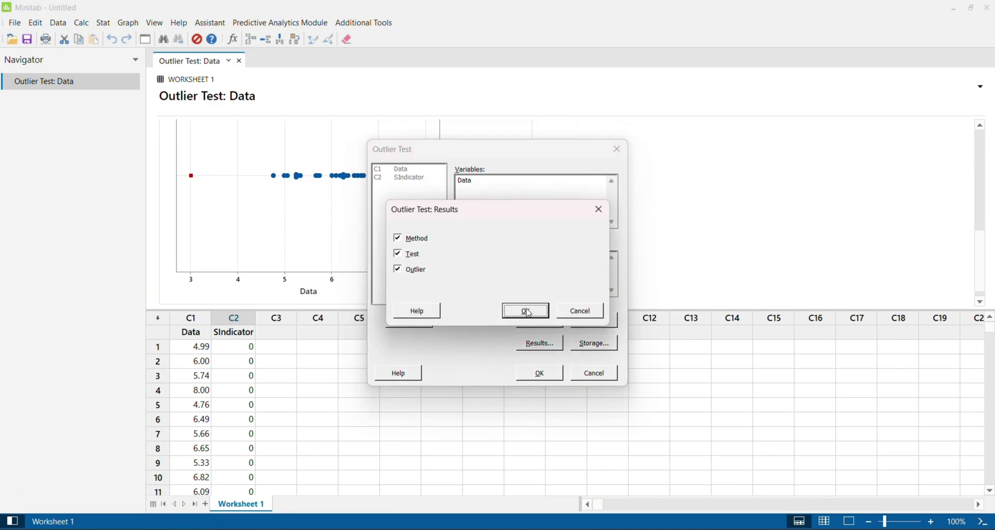
click(527, 312)
click(538, 374)
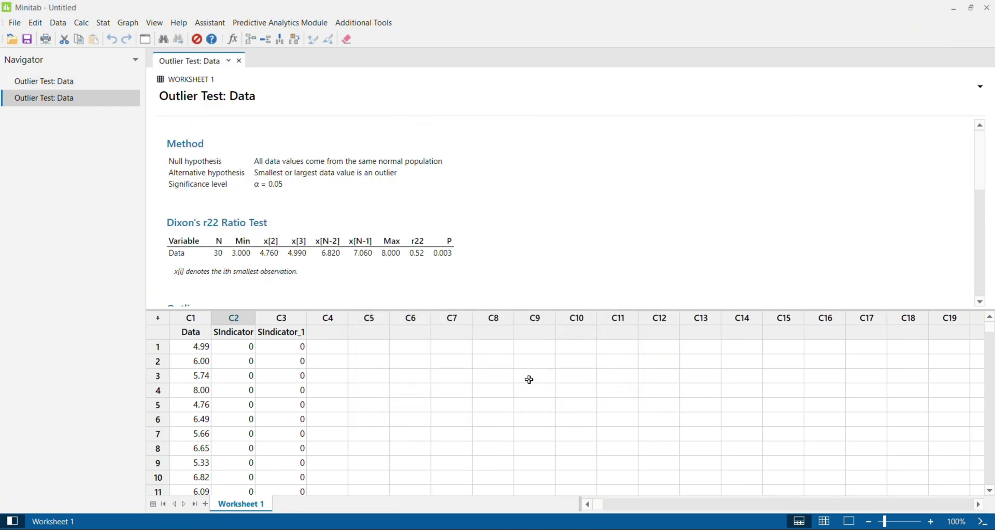
scroll(373, 356, down, 3)
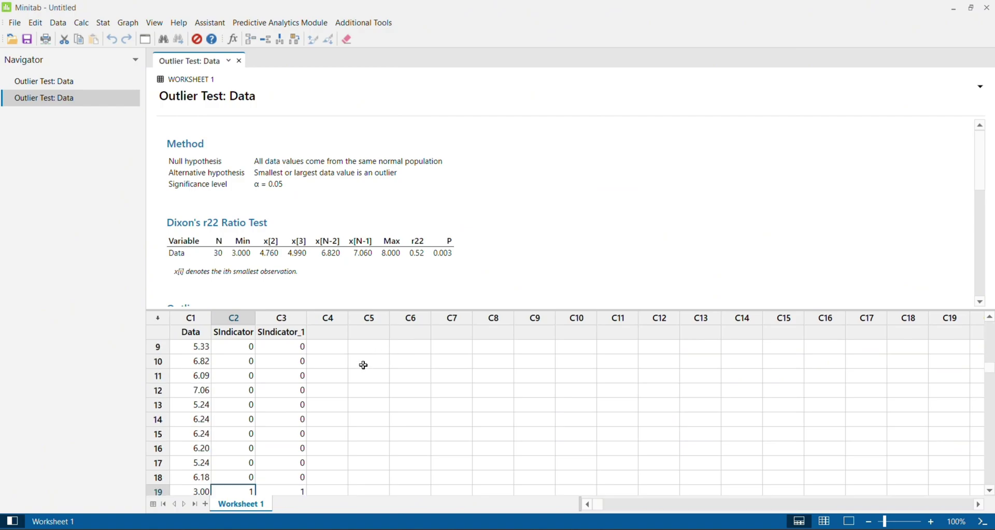
scroll(318, 410, down, 2)
scroll(318, 410, down, 1)
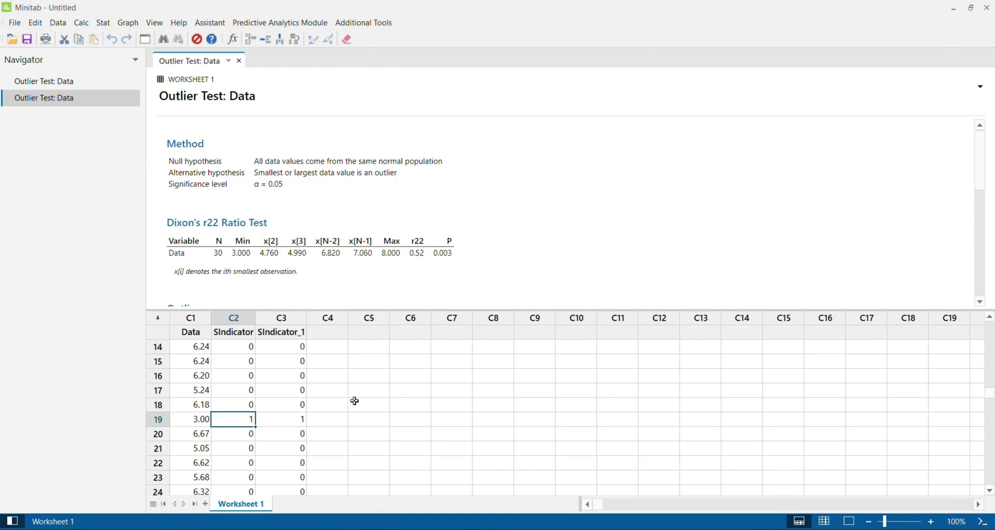
scroll(530, 216, down, 1)
scroll(530, 216, down, 1)
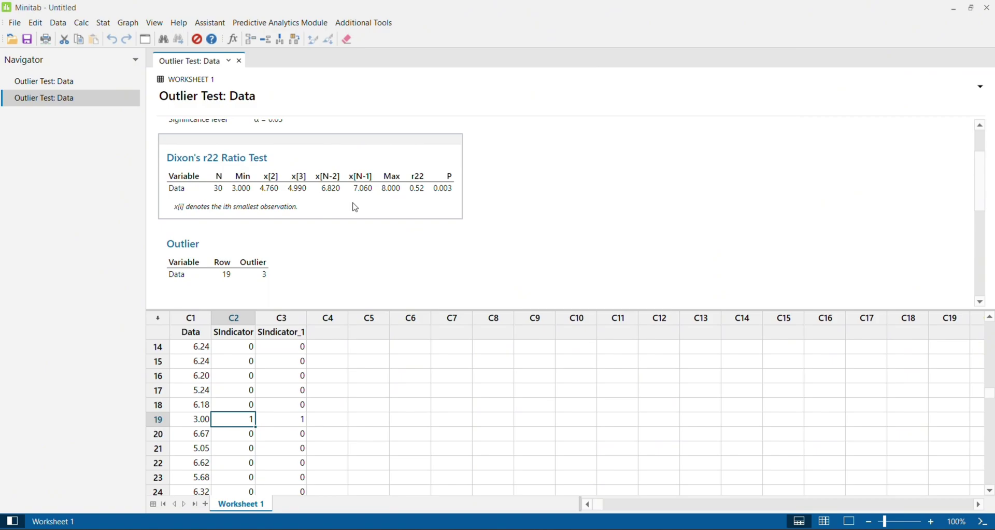
scroll(429, 240, down, 5)
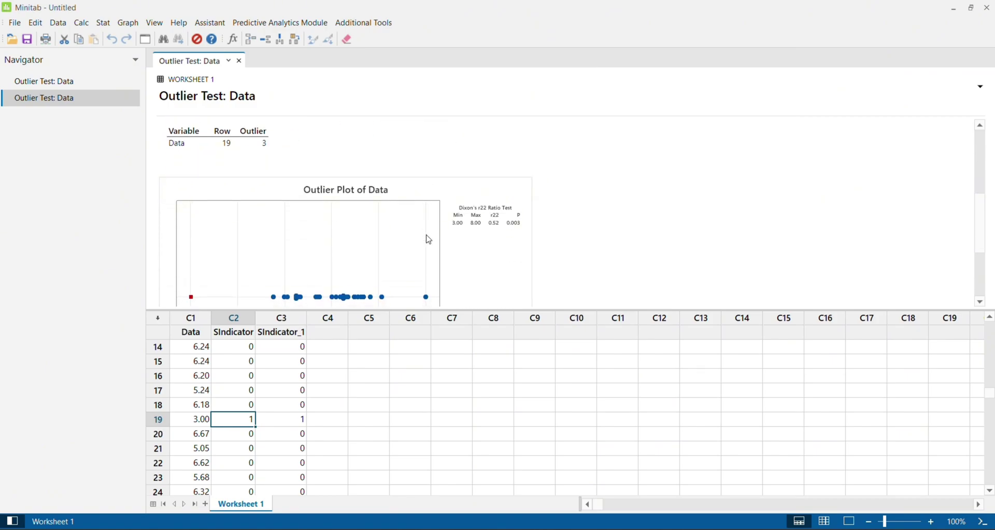
scroll(429, 240, down, 1)
scroll(429, 240, down, 2)
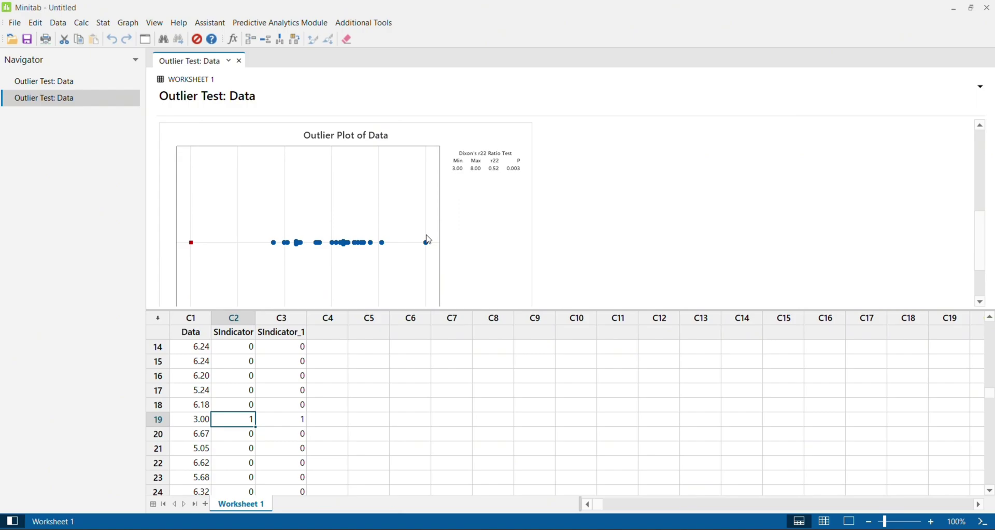
scroll(429, 241, up, 6)
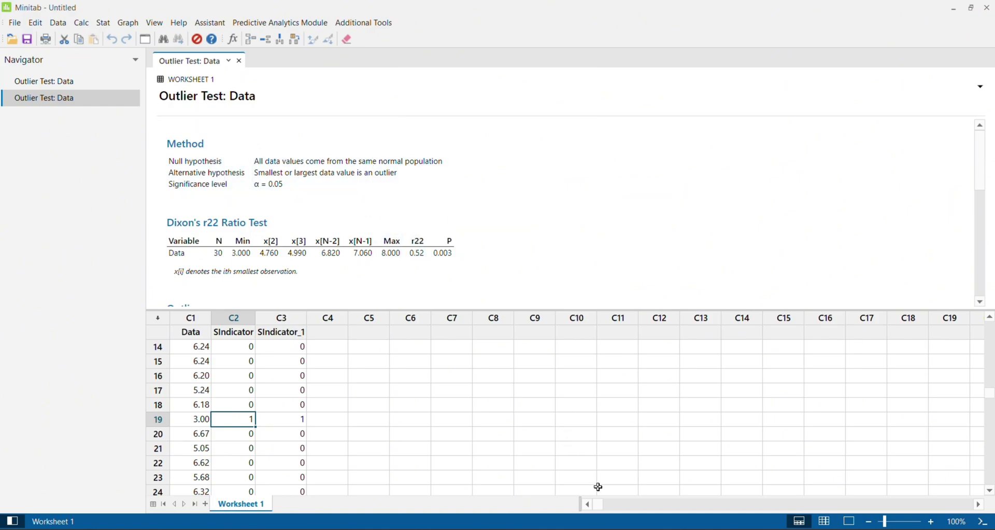
Step: Go to the Outlier - Intro sheet and select the cell beneath the 5.93 mean
mouse_move(608, 515)
click(665, 511)
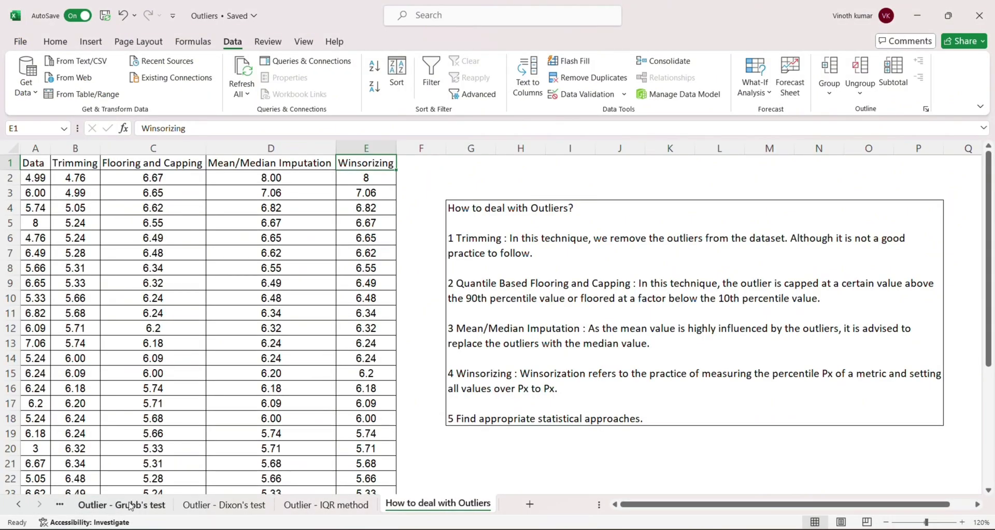
click(18, 504)
click(18, 504)
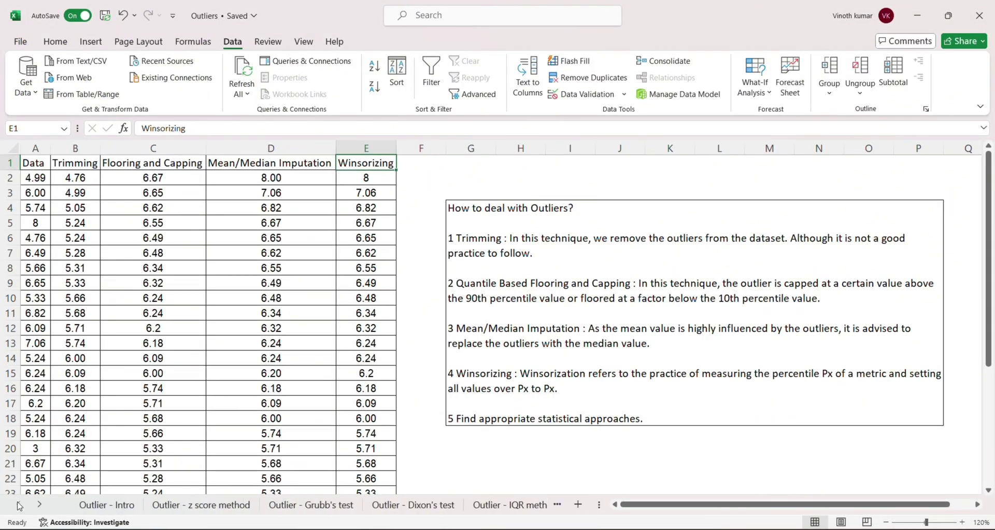
click(100, 505)
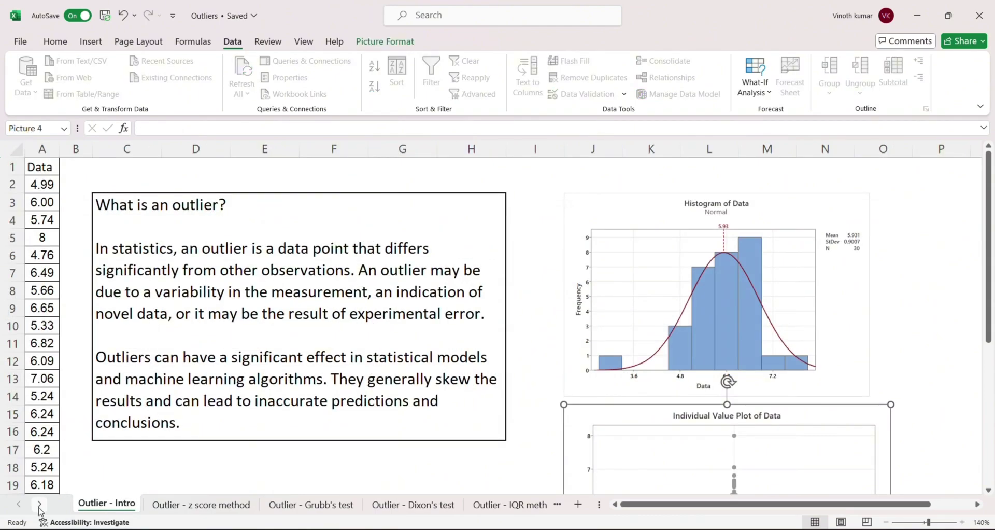
click(92, 473)
key(Left)
key(Left)
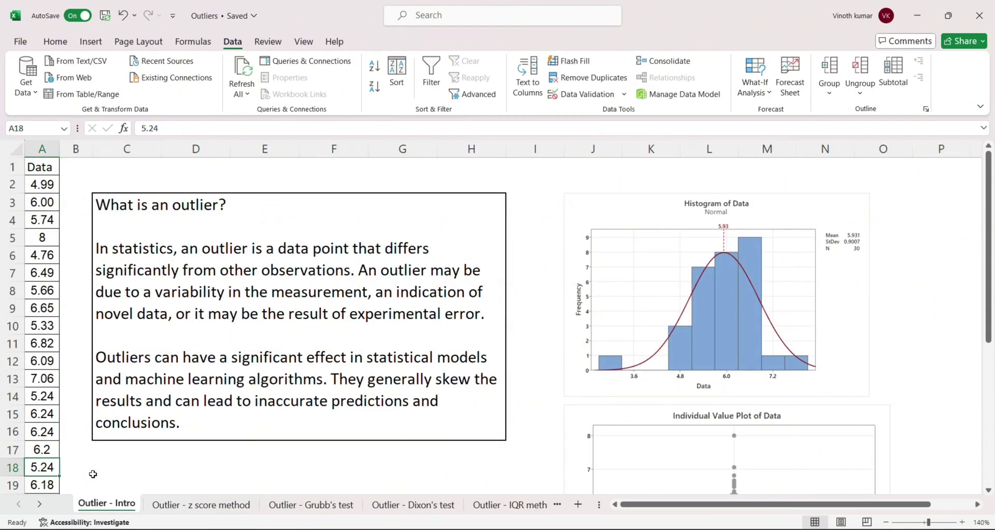
key(Down)
key(Down)
key(Down)
key(Down)
key(Down)
key(Down)
key(Down)
key(Down)
key(Down)
key(Down)
key(Down)
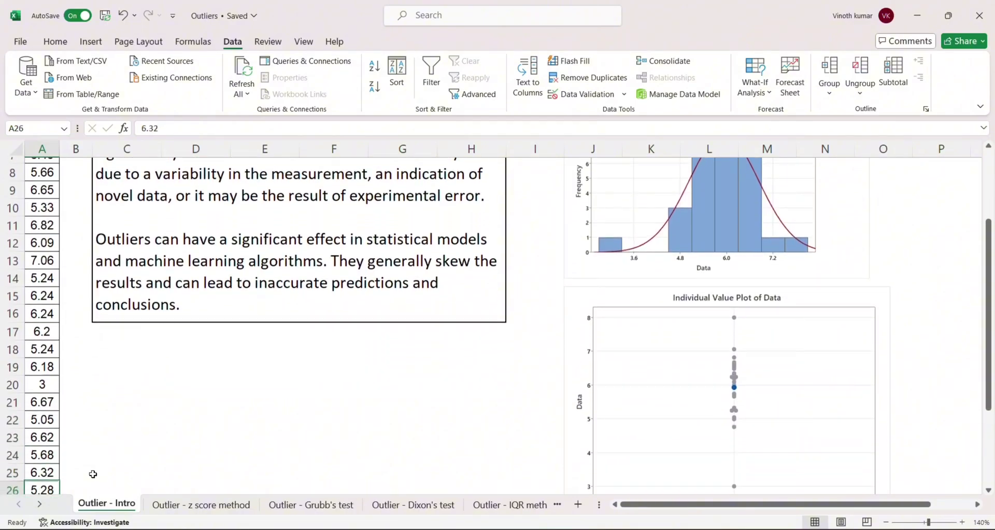
key(Down)
key(Down)
key(Down)
key(Down)
key(Down)
key(Down)
key(Down)
key(Down)
key(Down)
key(Down)
key(Down)
key(Down)
key(Down)
key(Down)
key(Down)
key(Up)
key(Up)
key(Up)
key(Up)
key(Up)
key(Up)
key(Up)
key(Up)
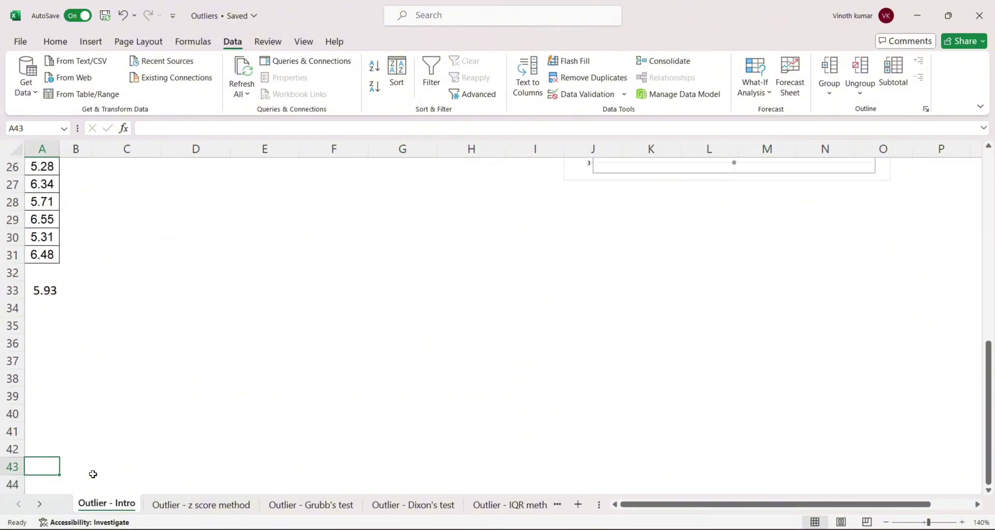
key(Up)
key(Up)
Step: Enter =STDEV(A2:A31) in A34 and display it as 0.90 with two decimals
text(=)
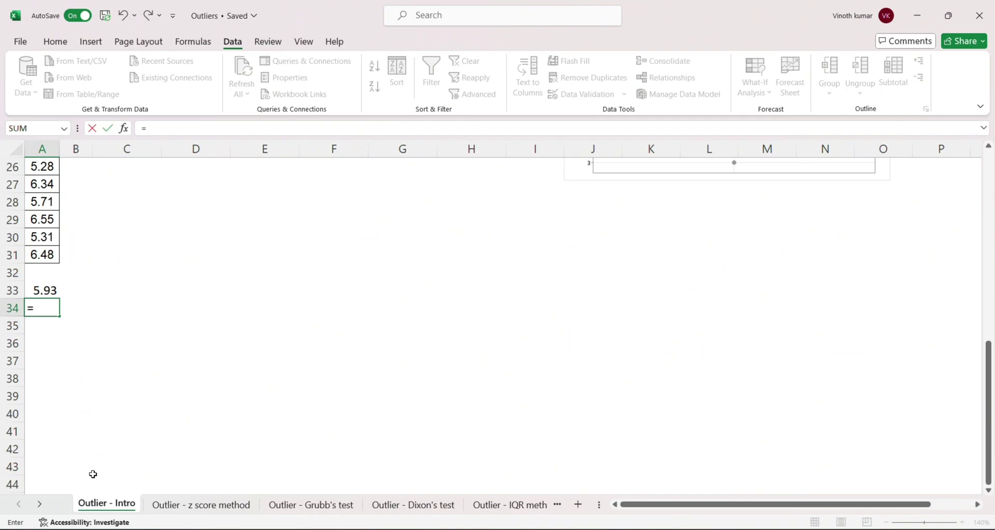
text(st)
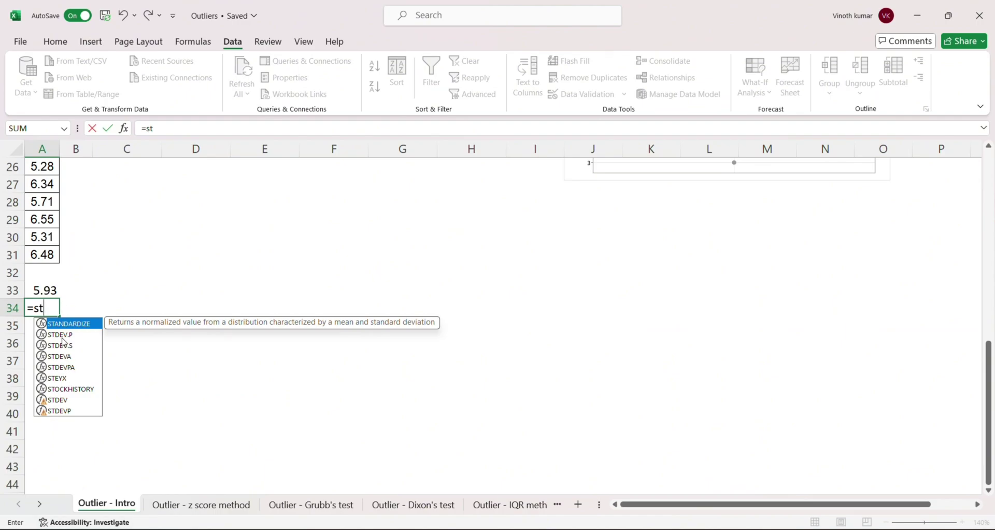
double_click(59, 399)
click(42, 238)
key(Up)
key(Up)
key(Up)
key(Up)
key(Up)
key(Up)
key(Up)
key(Up)
key(Up)
key(Up)
key(Up)
key(Up)
key(Up)
key(Up)
key(Up)
key(Up)
key(Up)
key(Up)
key(Up)
key(Up)
key(shift+Down)
key(shift+Down)
key(shift+Down)
key(shift+Down)
key(shift+Down)
key(shift+Down)
key(shift+Down)
key(shift+Down)
key(shift+Down)
key(shift+Down)
key(shift+Down)
key(shift+Down)
key(shift+Down)
key(shift+Down)
key(shift+Down)
key(shift+Down)
key(shift+Down)
key(shift+Down)
key(shift+Down)
key(shift+Down)
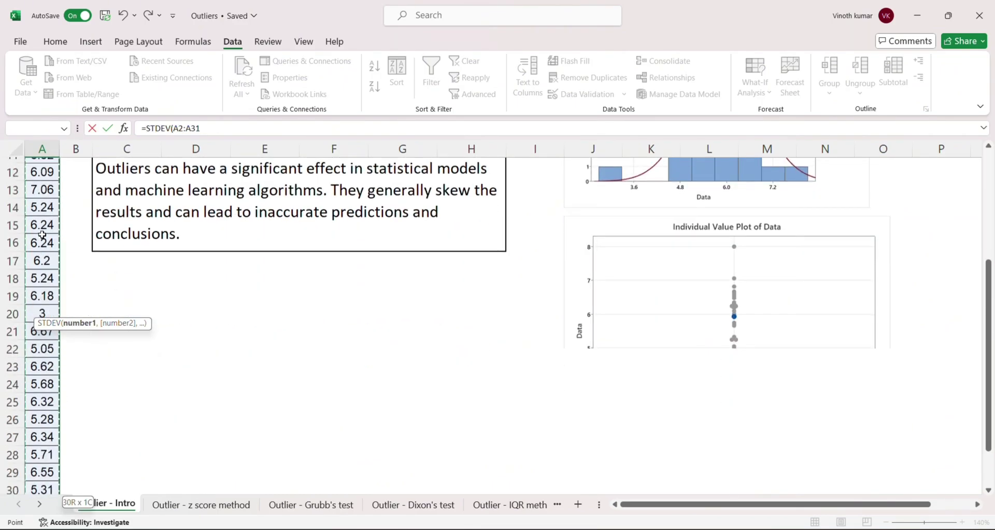
key(Return)
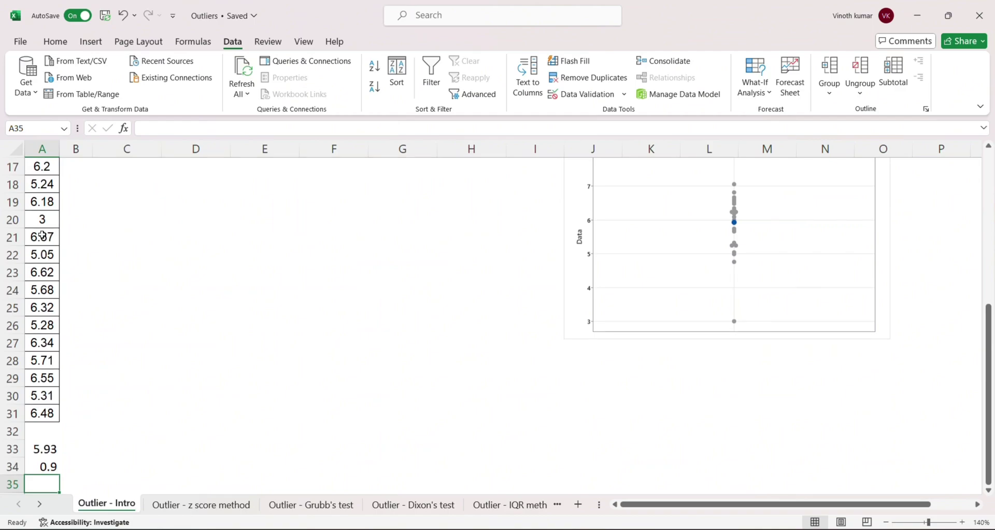
key(Up)
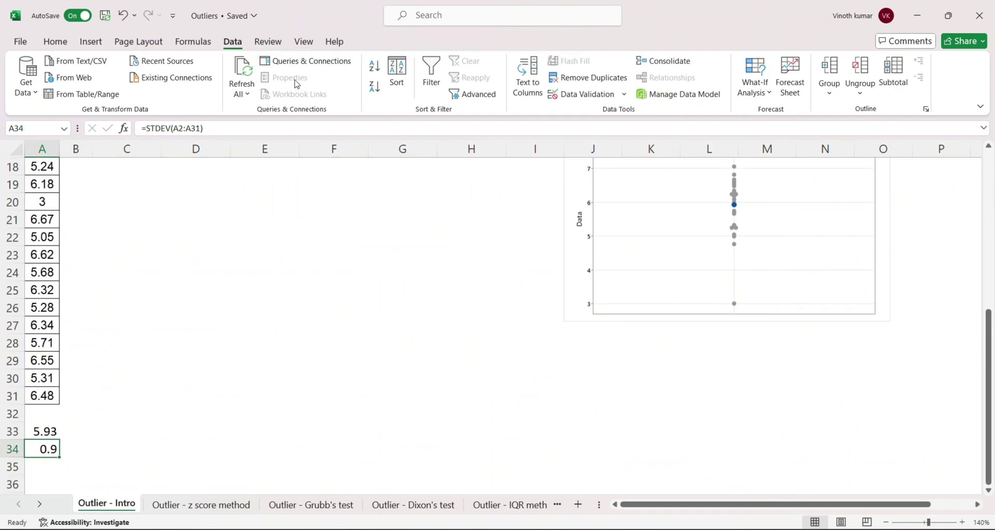
click(65, 44)
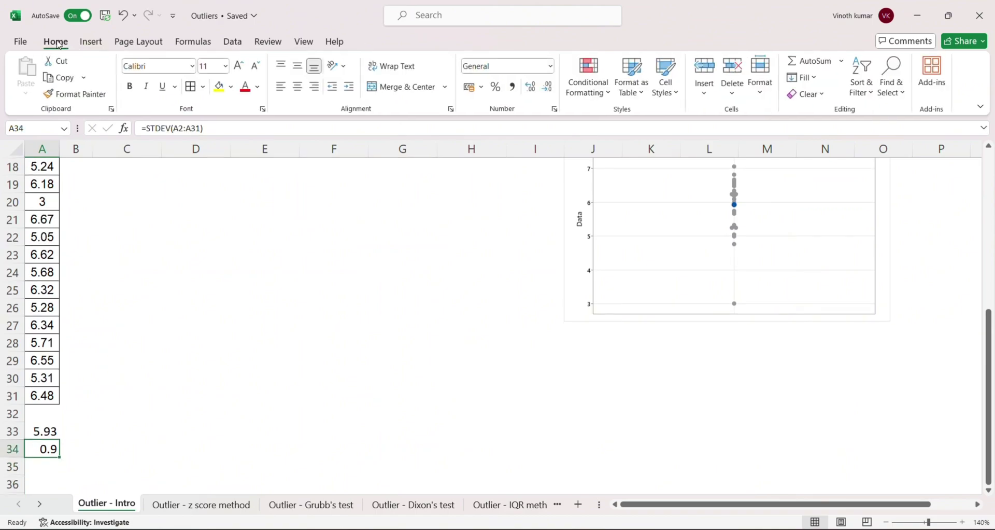
click(531, 95)
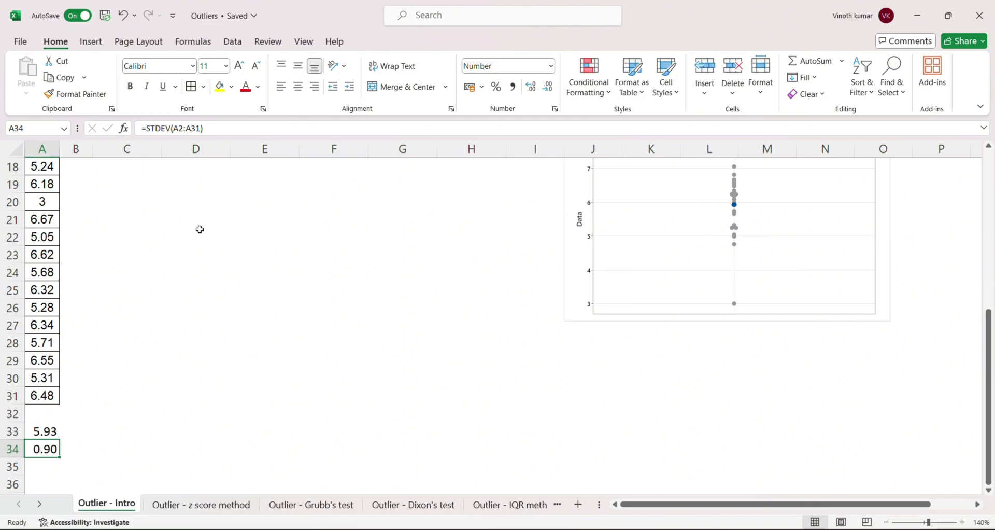
Step: Enter =A33+(2*A34) in B33 for the upper two-SD limit of 7.73
click(95, 445)
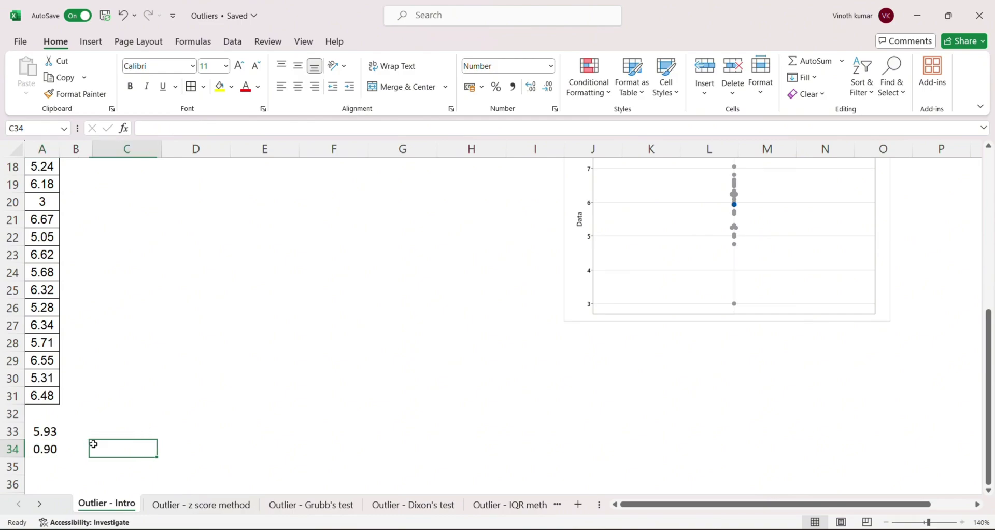
key(Up)
key(Left)
text(=)
key(Left)
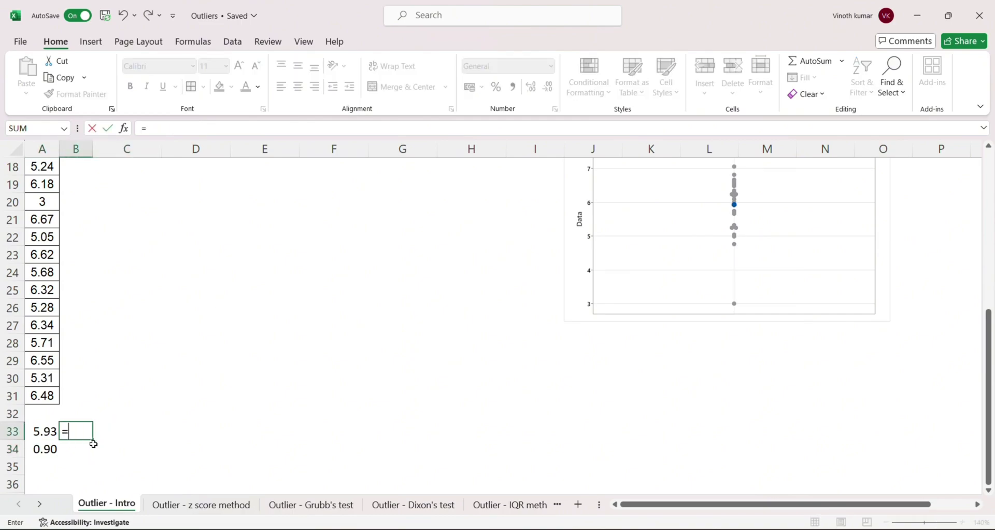
text(+)
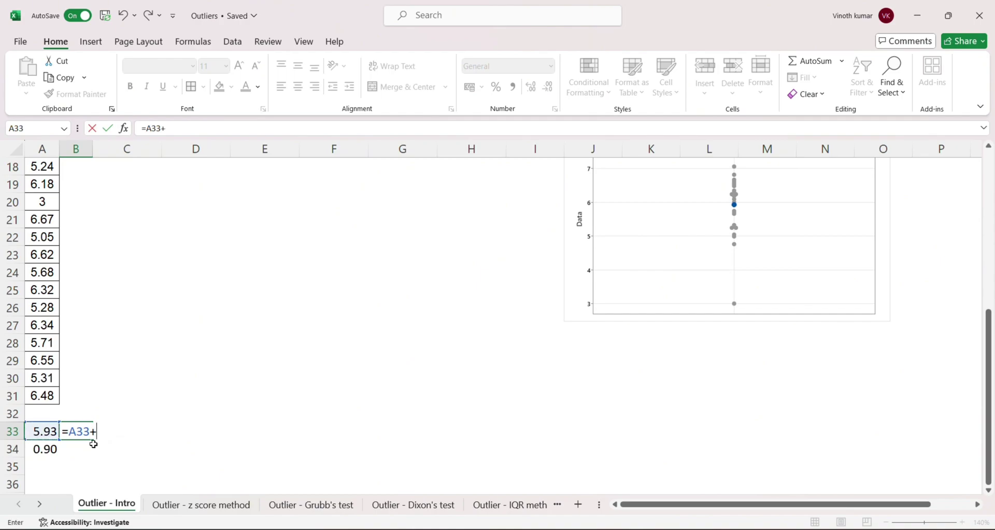
text((2*)
click(42, 449)
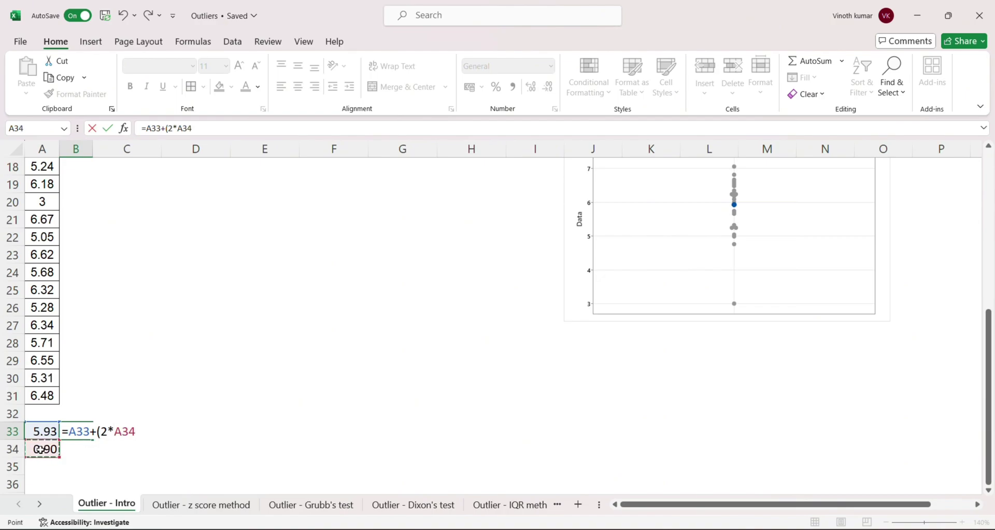
text())
key(Return)
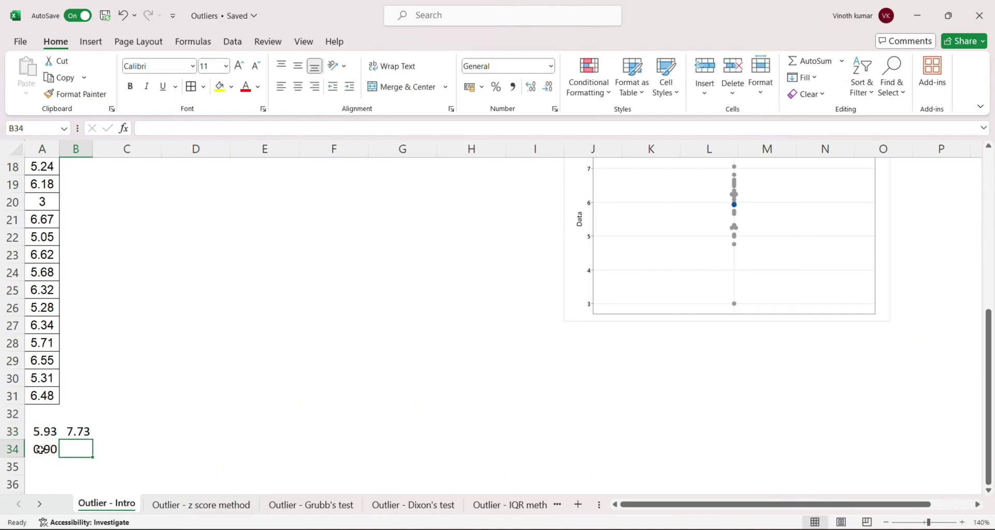
Step: Enter =A33-(2*A34) in C33 for the lower limit 4.1299719, then check both formulas
key(Up)
key(Right)
text(=)
key(Left)
key(Left)
text(-)
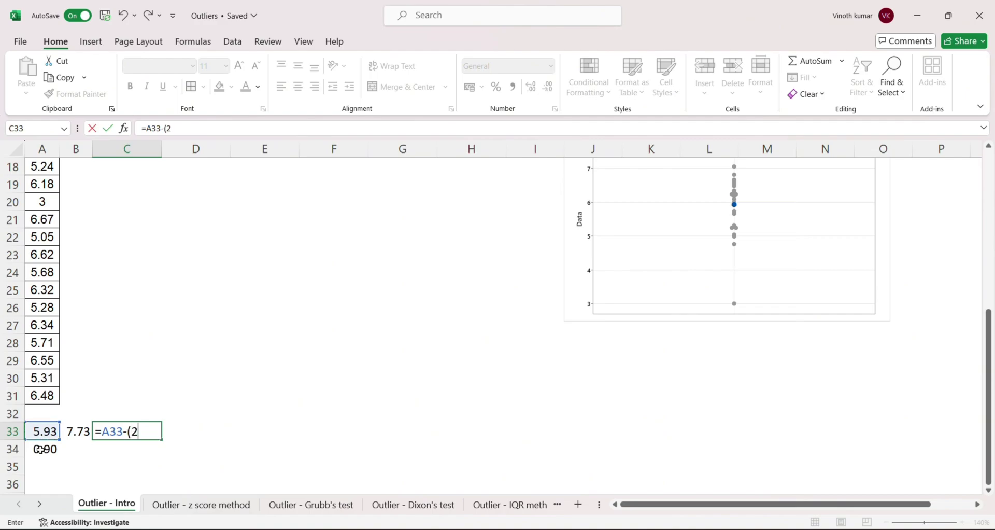
text((2*)
click(39, 450)
text())
key(Return)
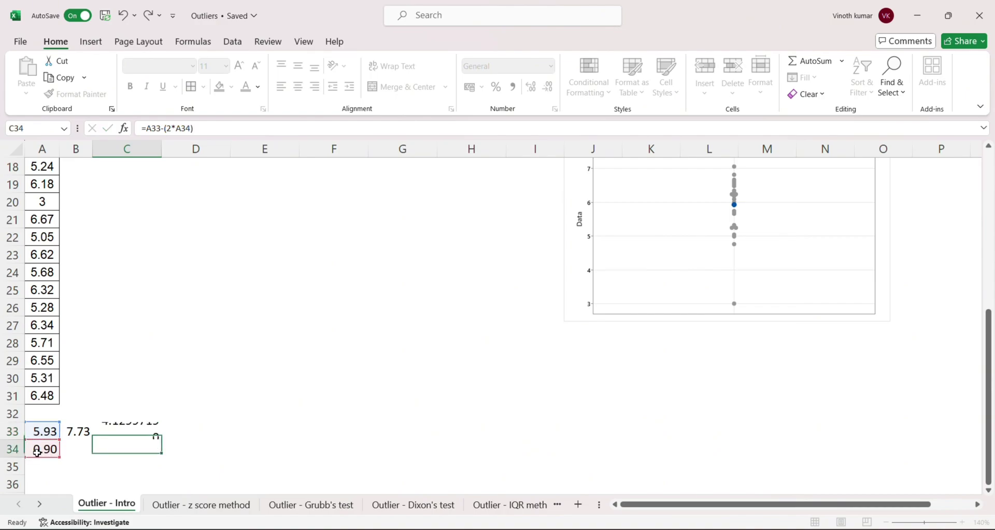
key(Up)
key(Left)
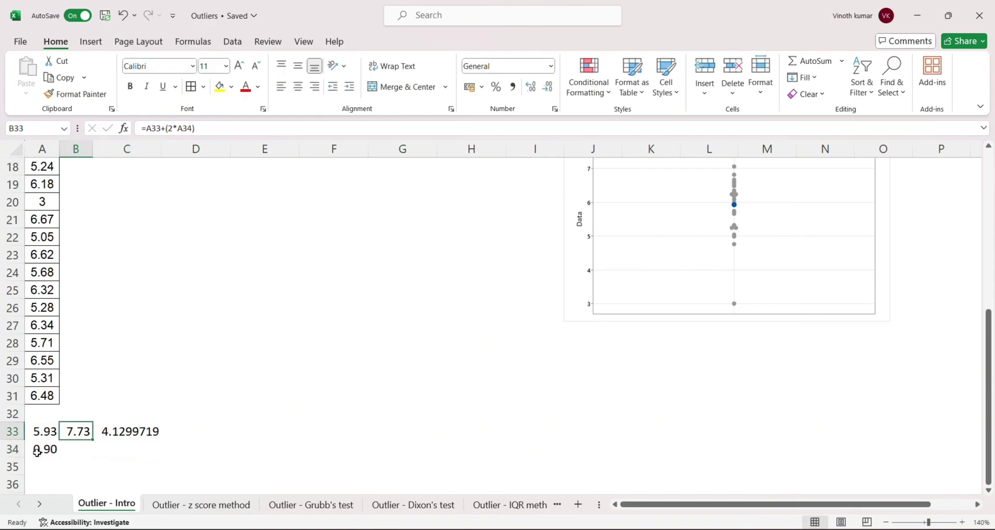
key(Right)
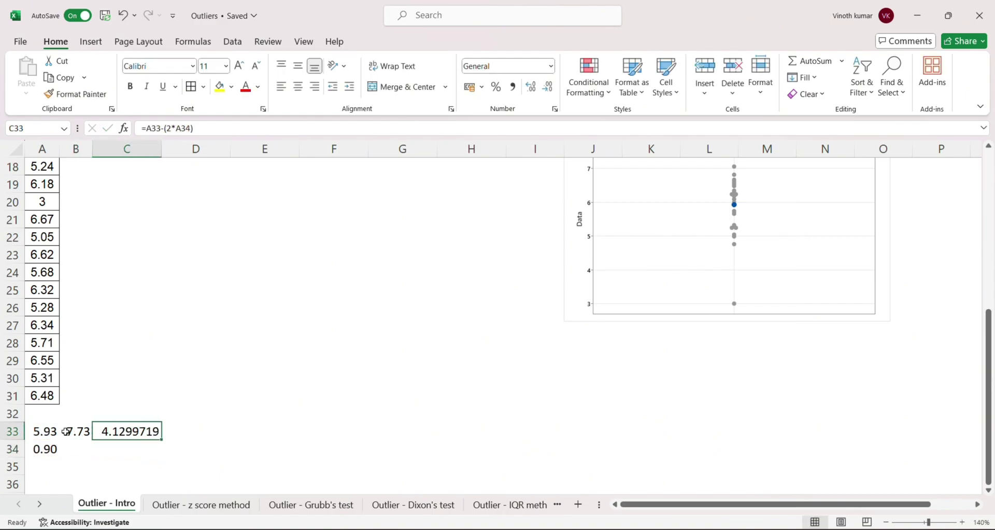
Step: Bring Minitab forward, then open and dismiss the unwanted Interval Plot options
mouse_move(633, 528)
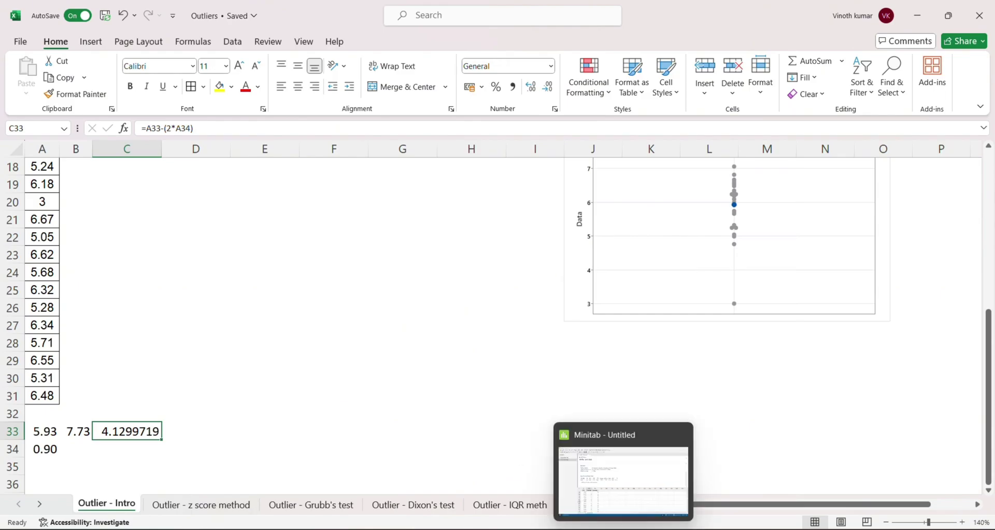
click(648, 472)
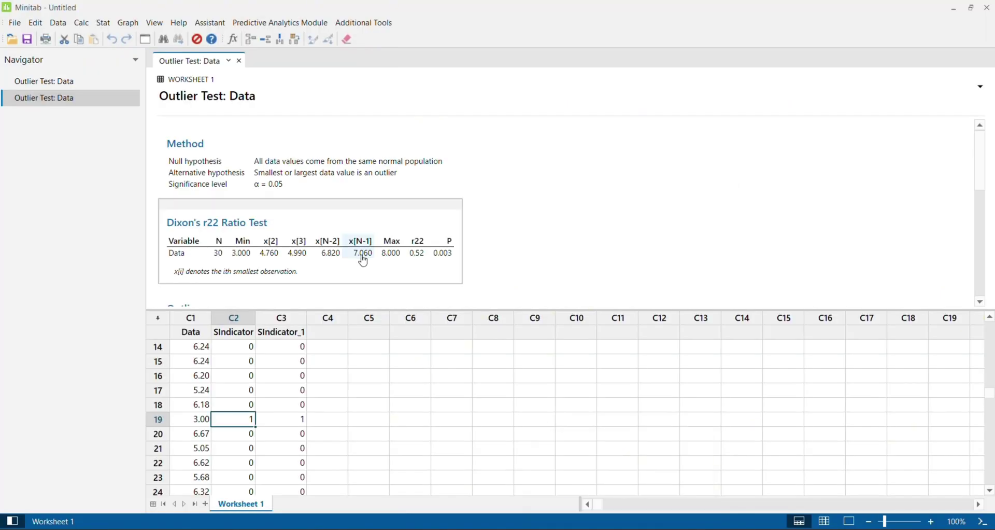
click(127, 23)
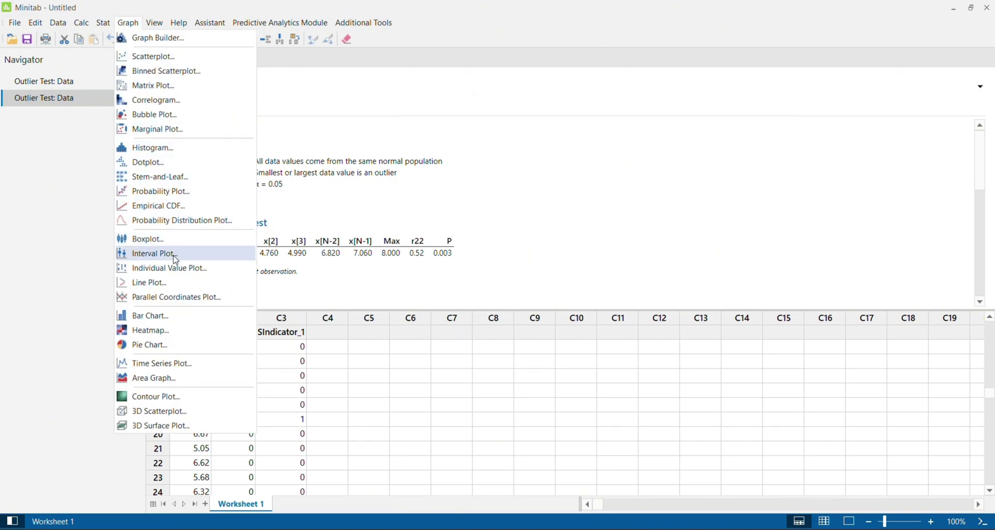
click(155, 253)
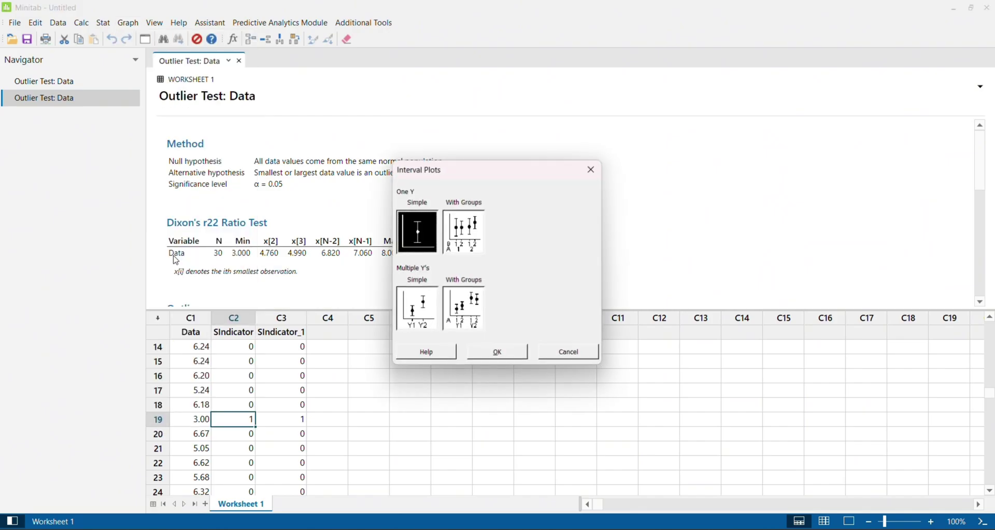
click(601, 172)
Step: Set up a simple Individual Value Plot of Data with mean symbols and show its reference-line settings
click(129, 23)
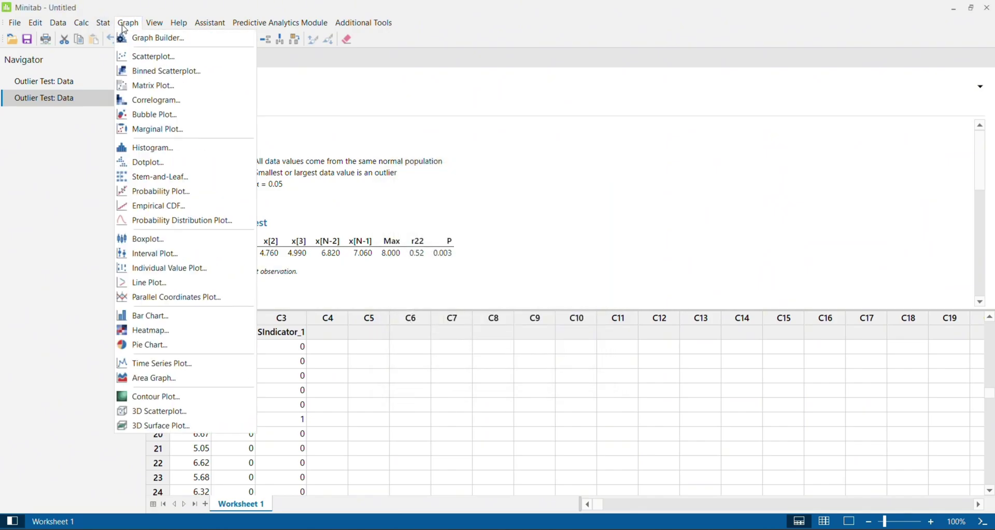
click(173, 269)
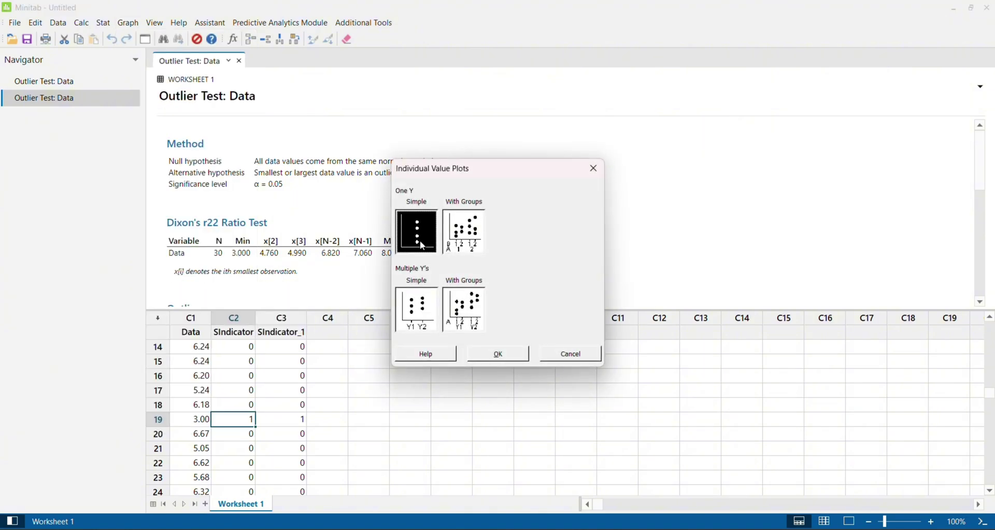
click(498, 354)
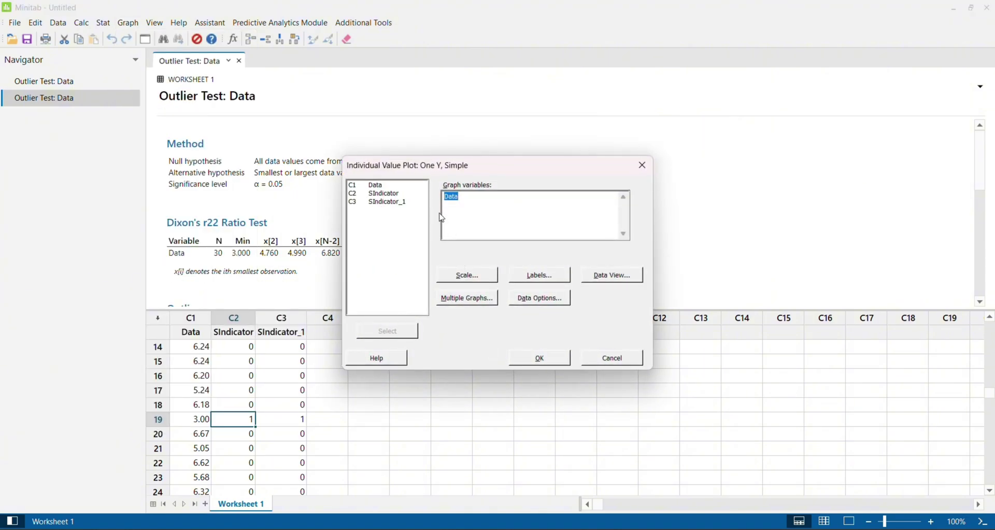
click(378, 185)
click(618, 277)
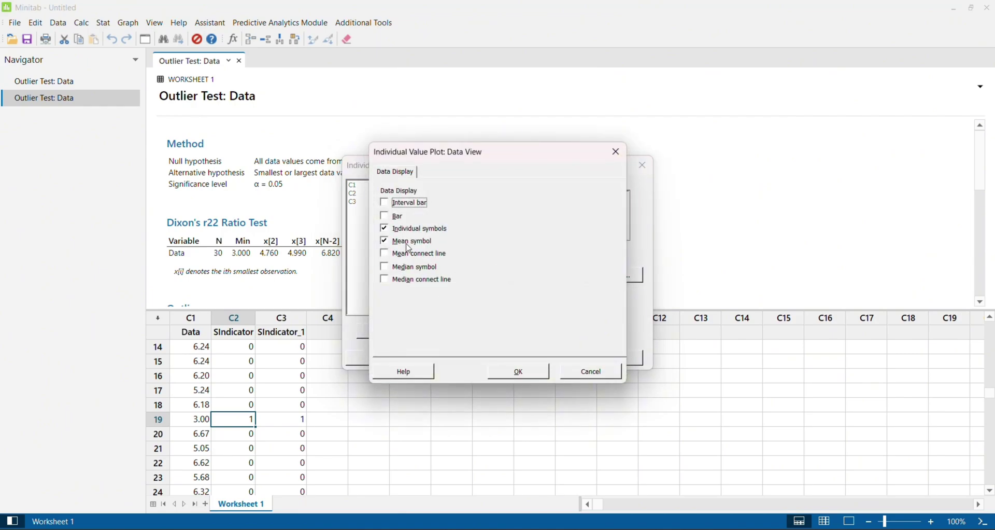
click(513, 373)
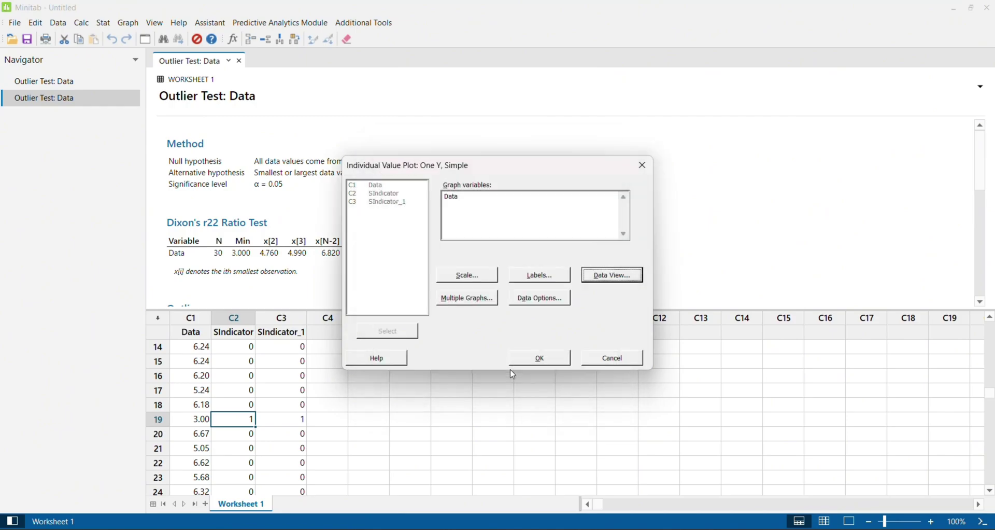
click(468, 276)
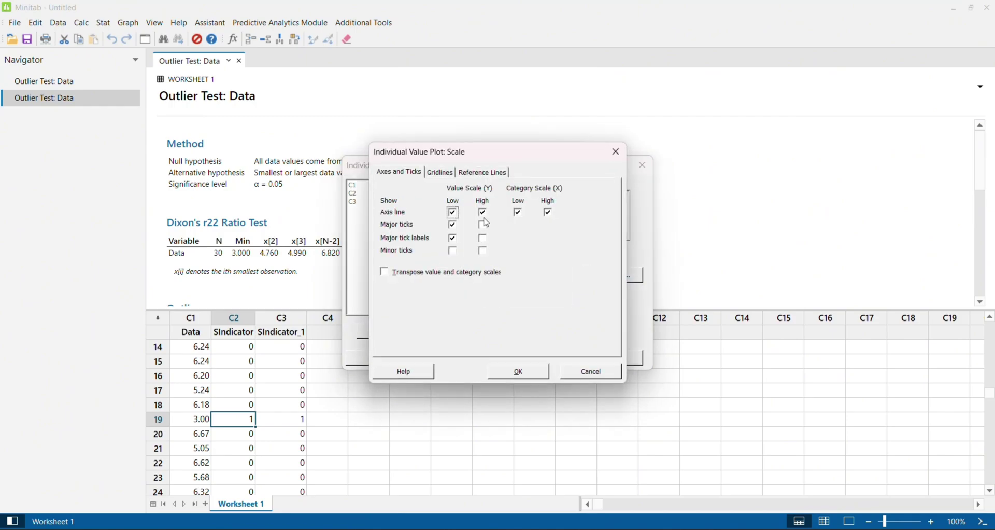
click(489, 180)
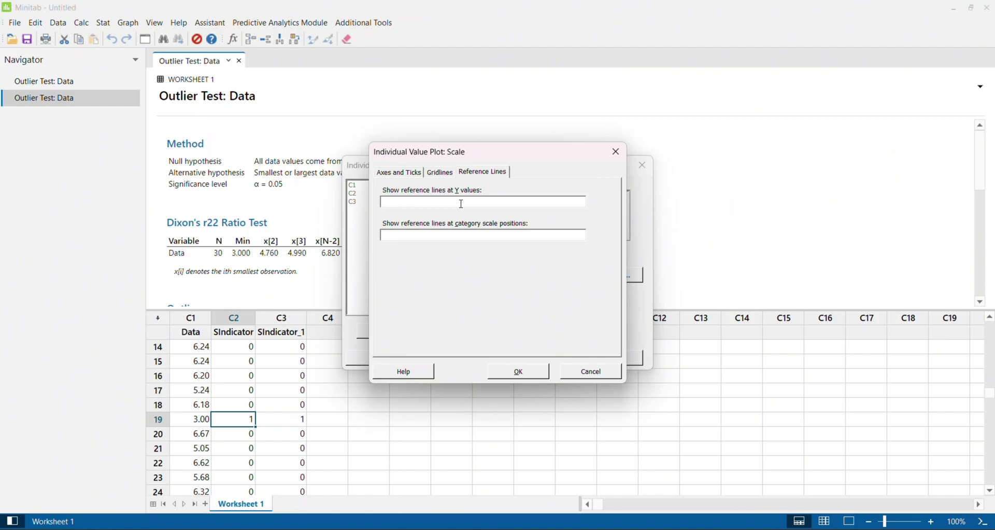
Step: Read the 7.73 and 4.12 two-SD limits in Excel and return to the reference-line settings
key(alt+Tab)
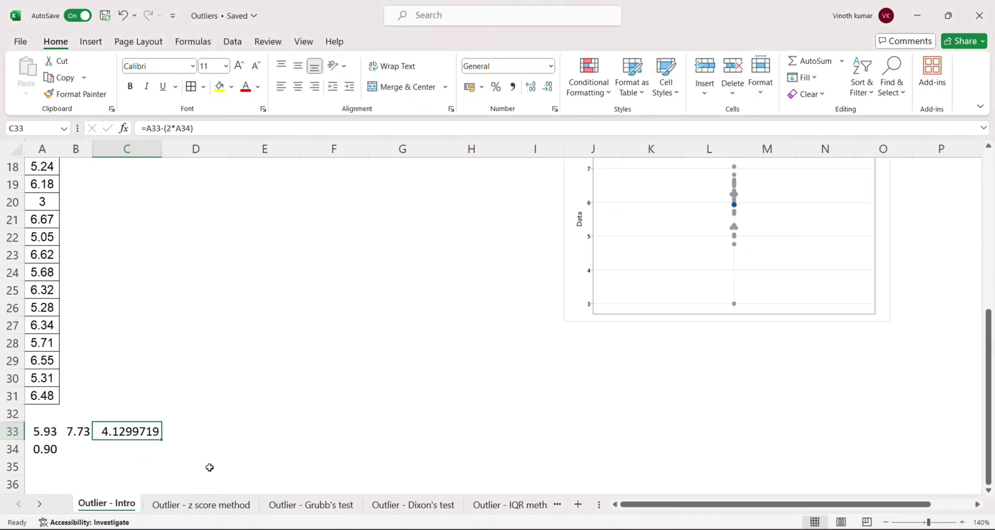
key(alt+Tab)
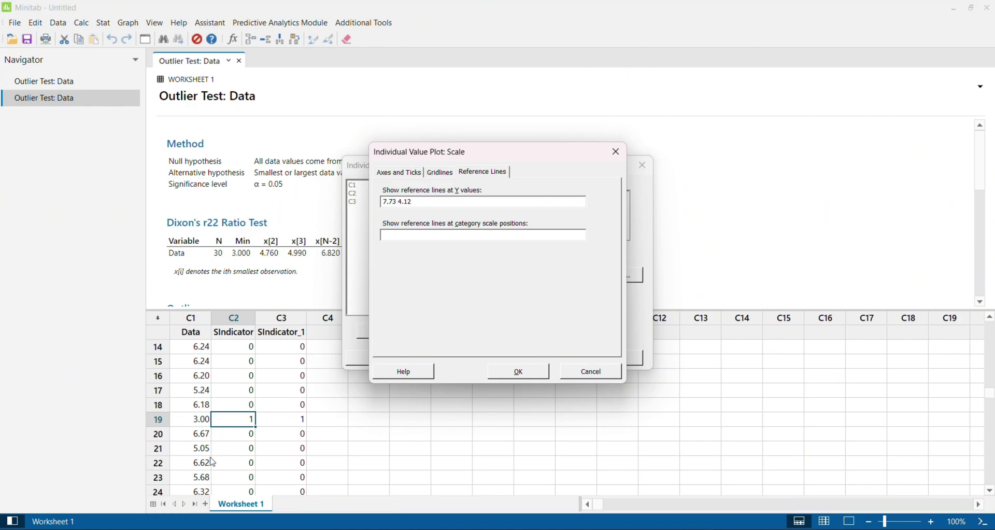
Step: Plot Data with reference lines at 7.73 and 4.12 and inspect the points in the enlarged graph editor
click(521, 372)
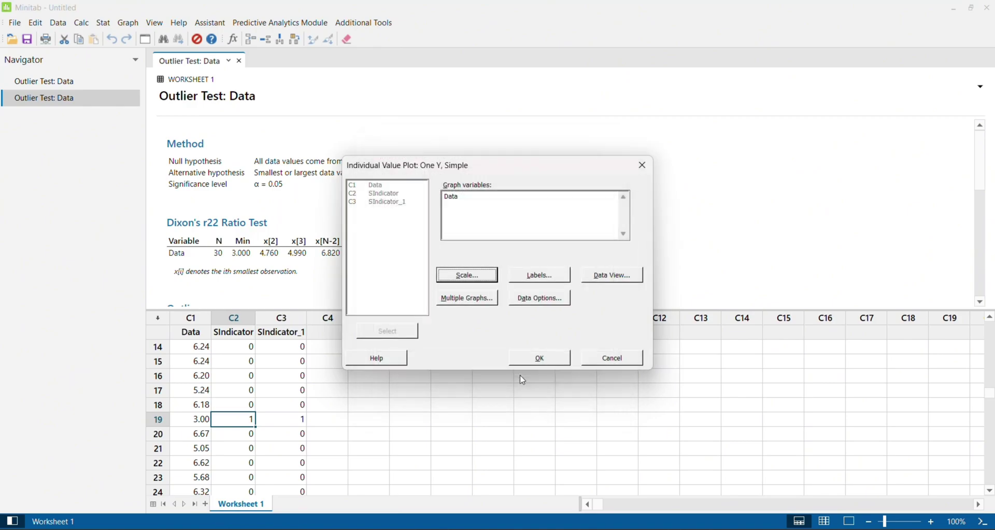
click(540, 359)
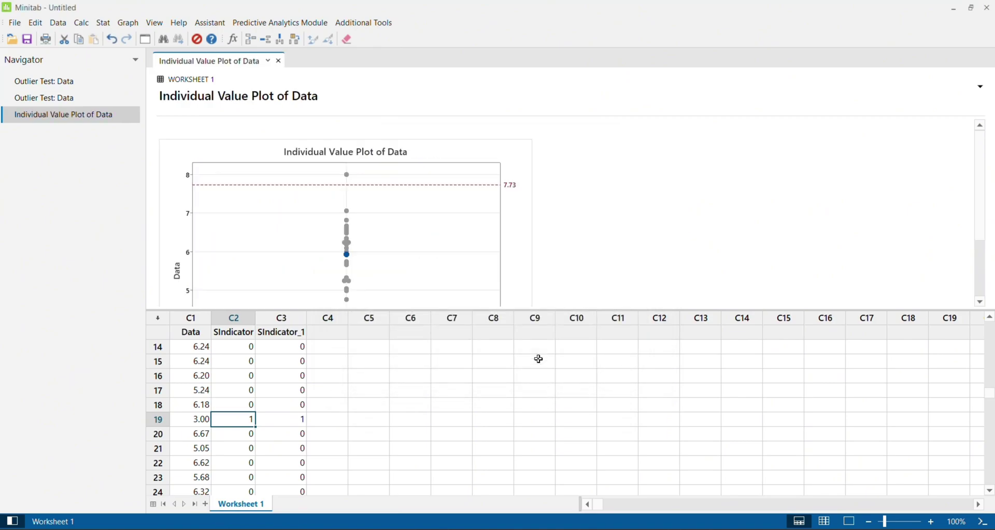
double_click(527, 277)
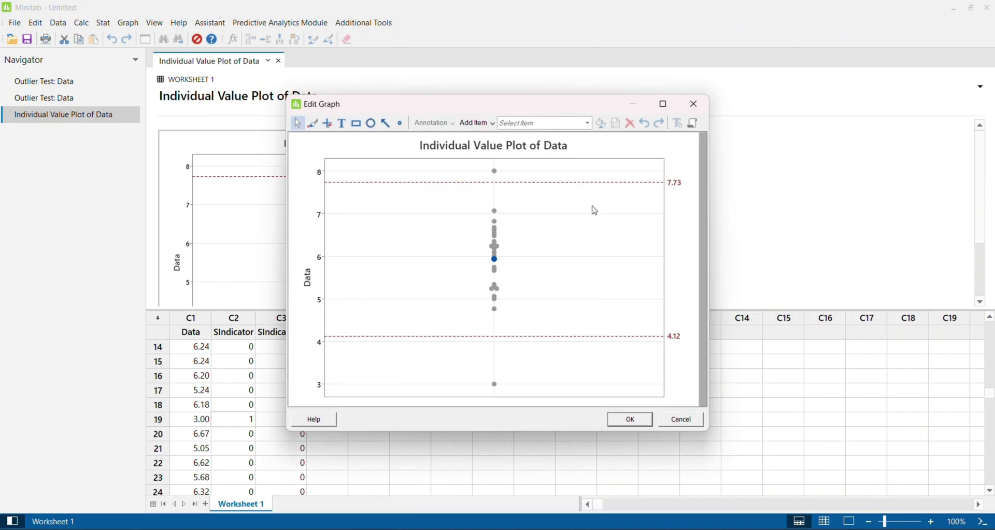
click(665, 105)
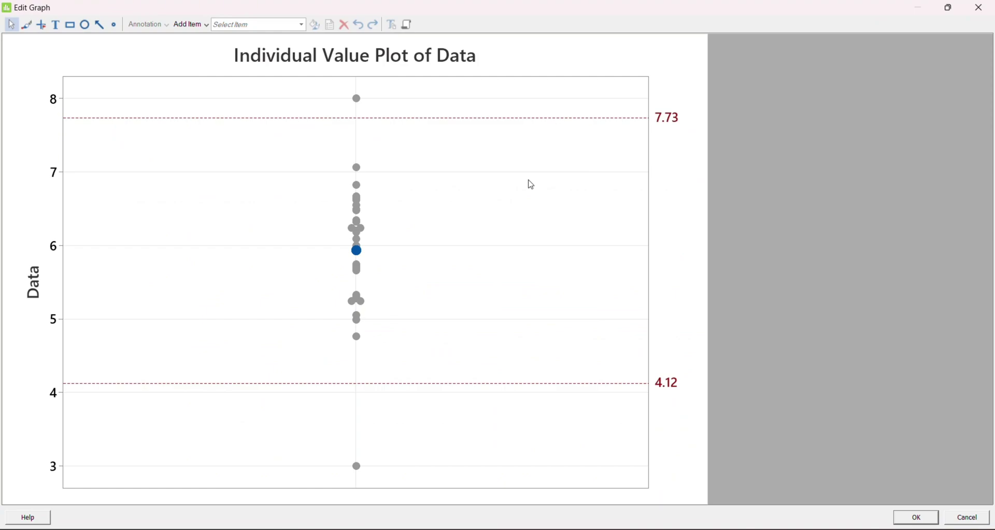
mouse_move(361, 101)
mouse_move(361, 472)
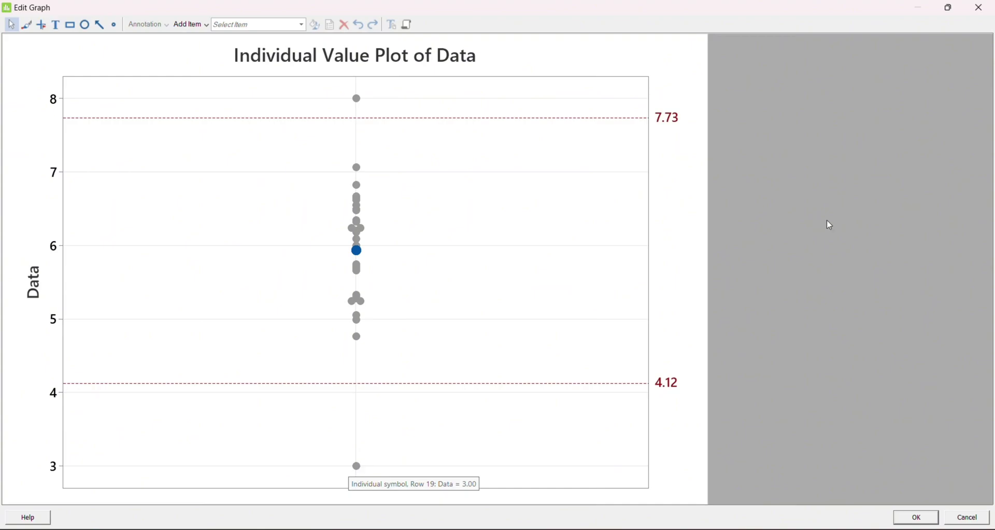
Step: Close the graph editor and enter =A33+(3*A34) in Excel cell B35 for the upper limit 8.63
click(978, 11)
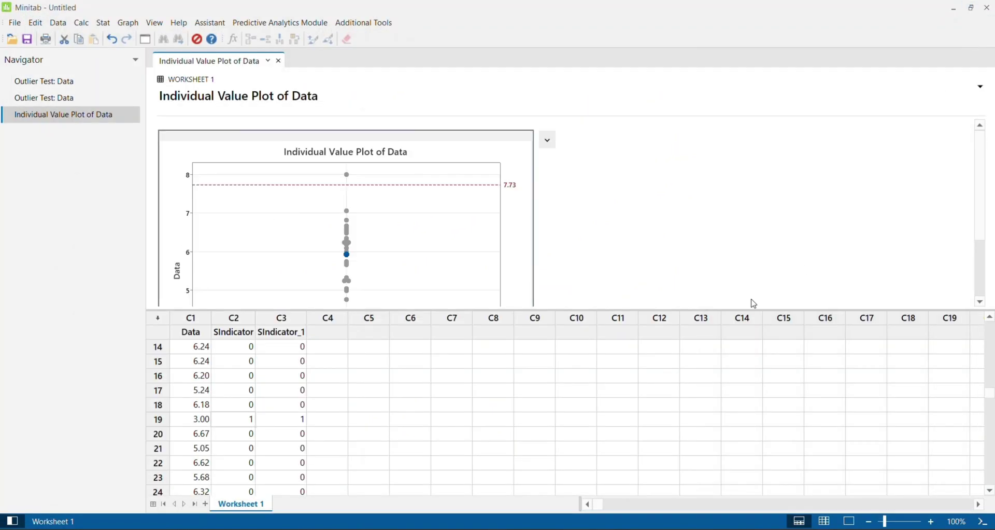
key(alt+Tab)
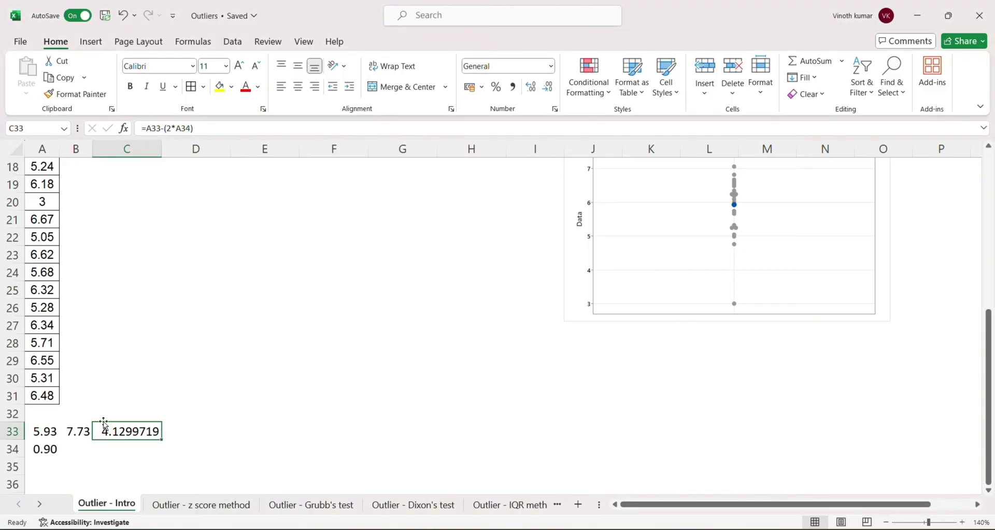
click(78, 431)
key(Right)
key(Right)
key(Right)
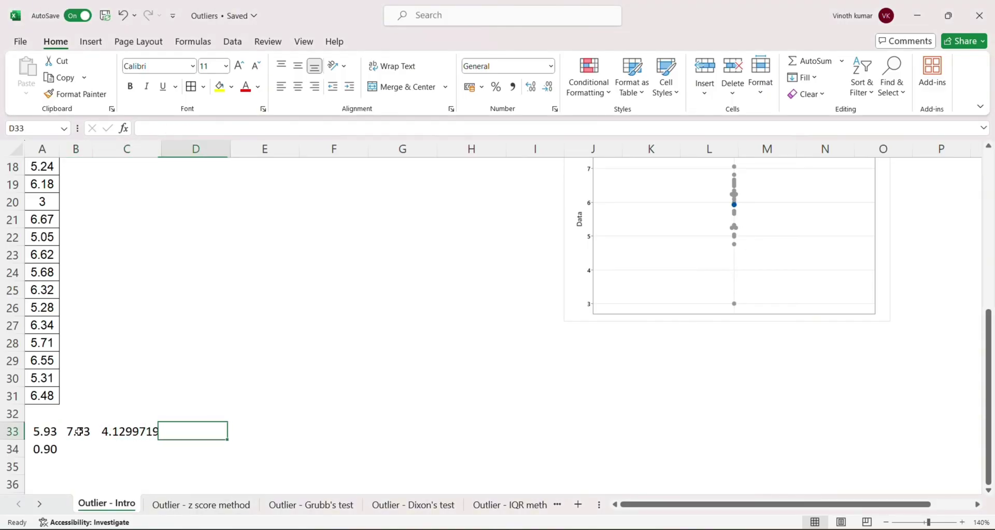
key(Down)
key(Down)
key(Left)
key(Left)
key(Left)
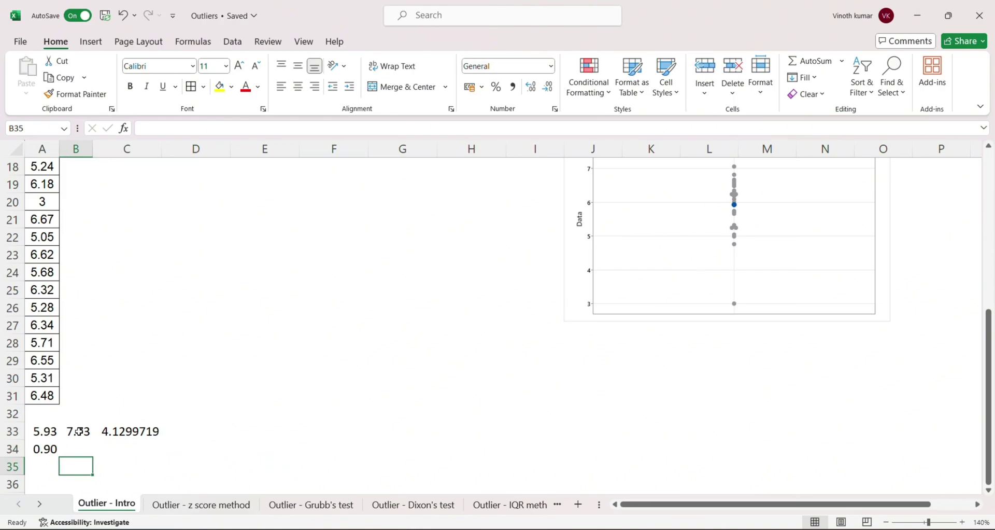
text(=)
key(Up)
key(Up)
key(Left)
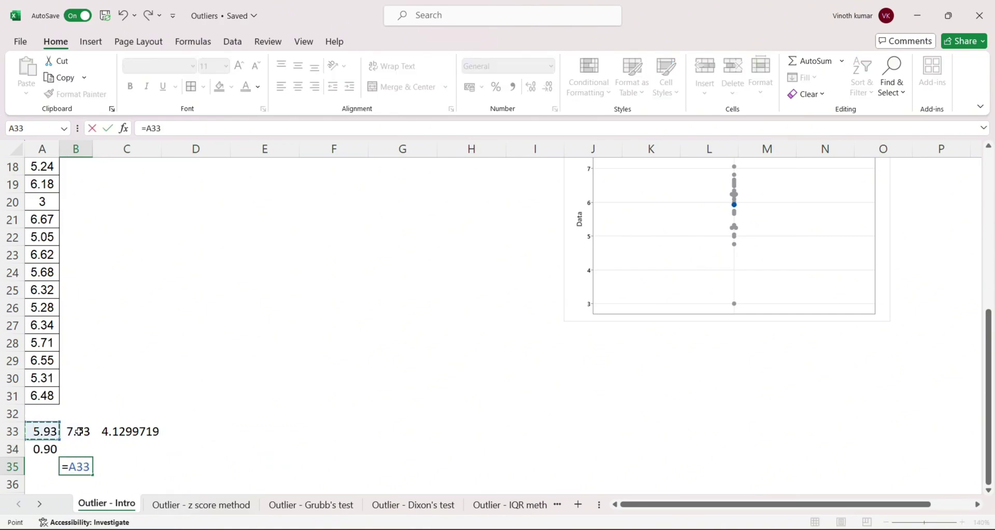
text(+(3*)
click(41, 449)
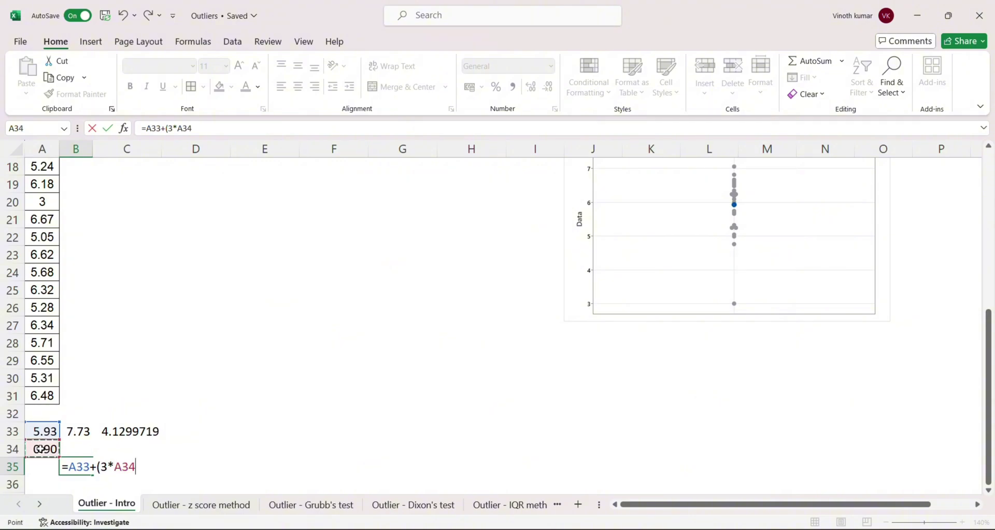
text())
key(Return)
Step: Enter =A33-(3*A34) in C35 for the lower limit 3.2292912, then return to Minitab
key(Right)
key(Right)
key(Left)
key(Up)
text(=)
key(Up)
key(Up)
key(Left)
key(Left)
text(-)
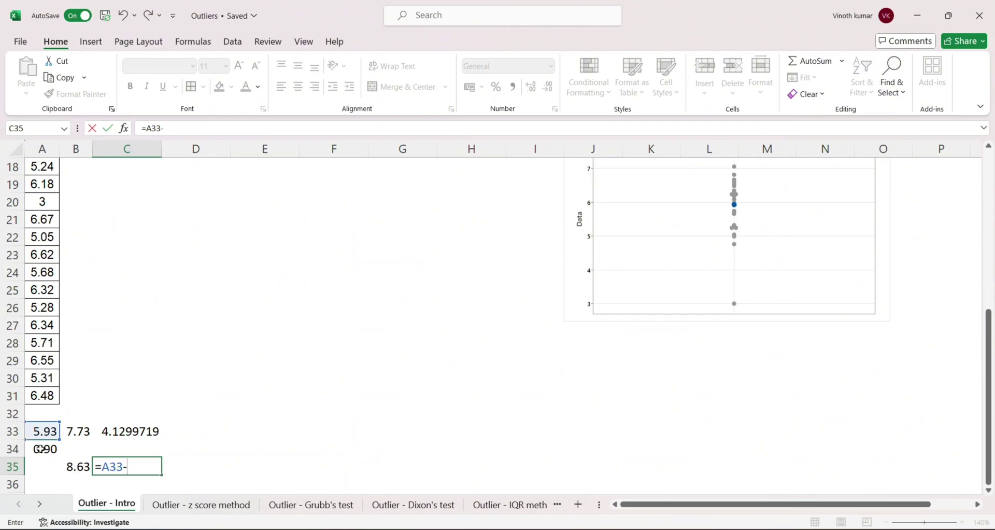
text((3*)
key(Left)
key(Up)
text())
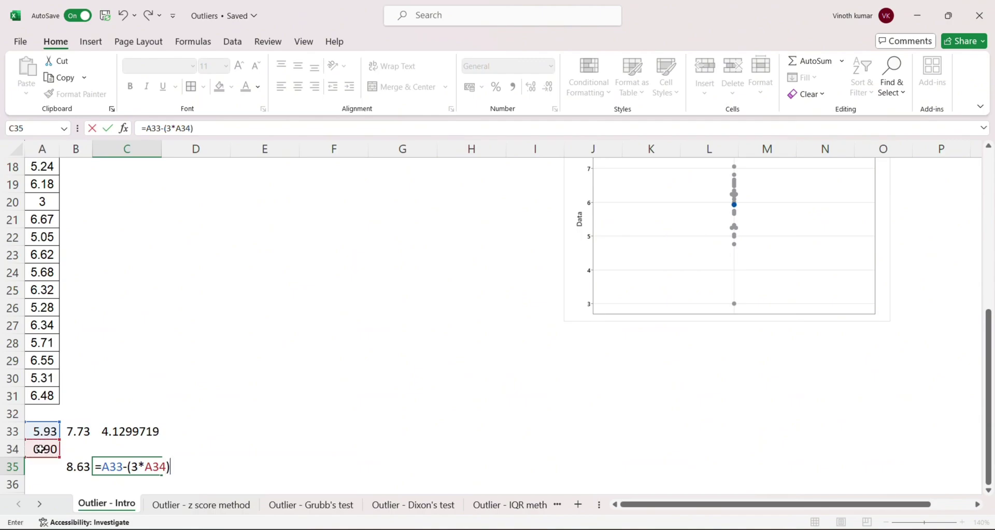
key(Return)
key(Up)
key(Left)
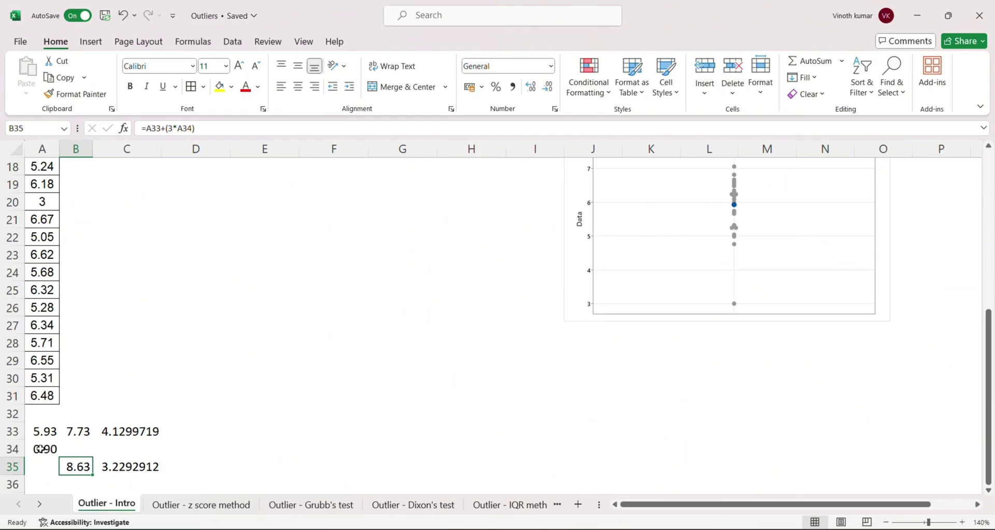
key(alt+Tab)
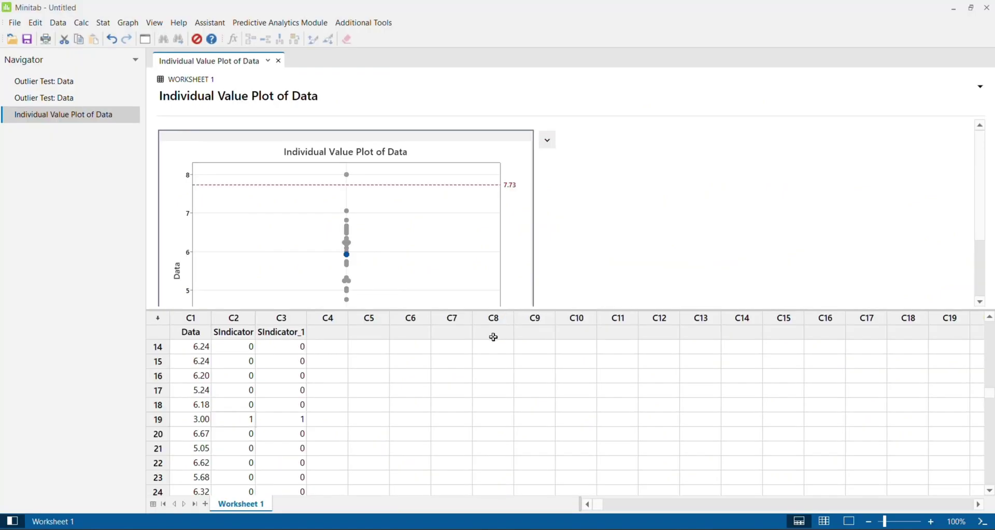
Step: Reopen the individual value plot settings with Ctrl+E and replace the reference lines with 8.63 and 3.22
key(ctrl+e)
click(476, 281)
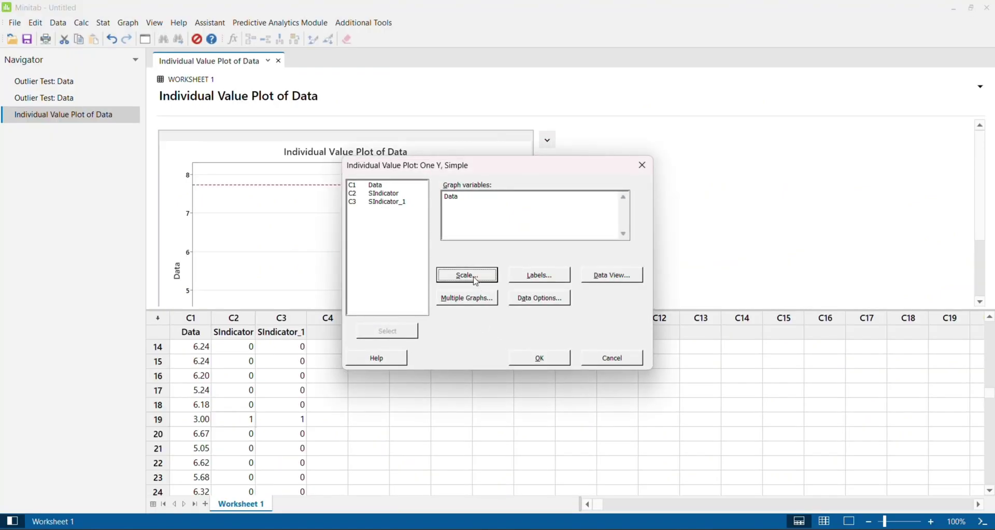
click(486, 178)
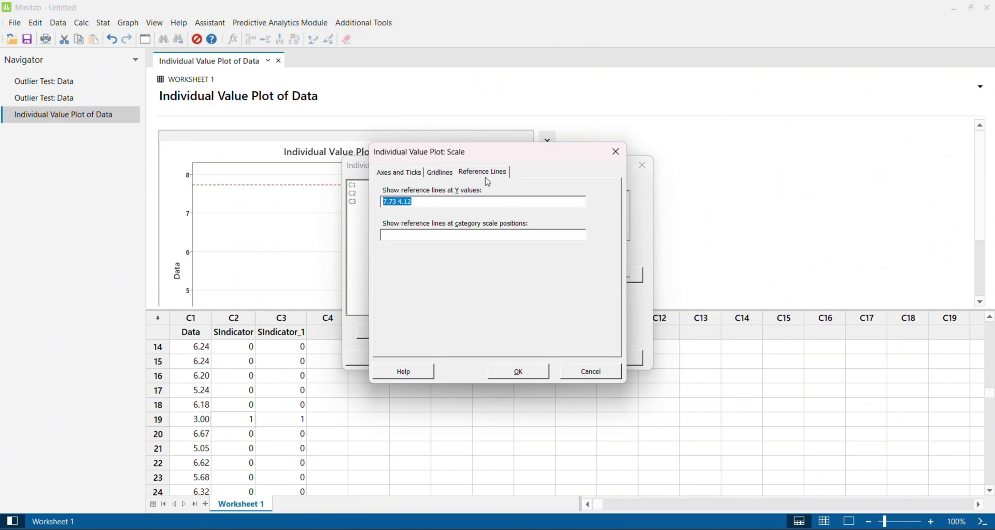
click(429, 202)
key(BackSpace)
key(BackSpace)
key(BackSpace)
key(BackSpace)
key(BackSpace)
key(BackSpace)
key(BackSpace)
key(BackSpace)
key(BackSpace)
key(alt+Tab)
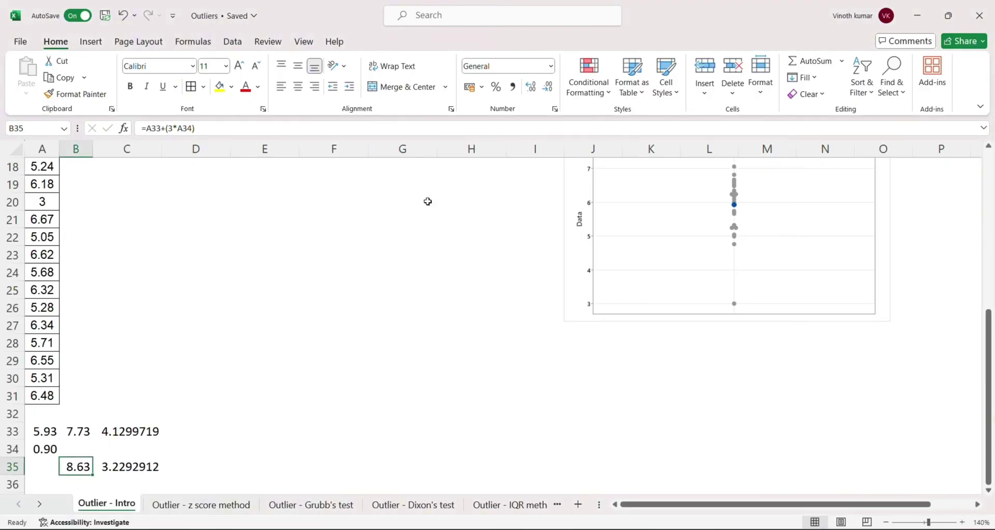
key(alt+Tab)
text(8)
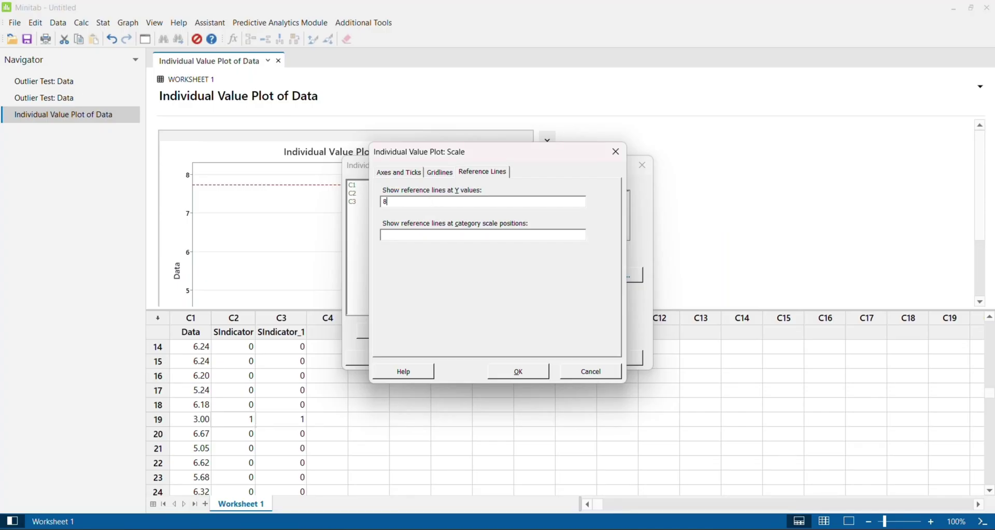
text(.63 3.22)
Step: Generate the second individual value plot of Data showing the 3-SD reference lines
click(542, 370)
click(540, 359)
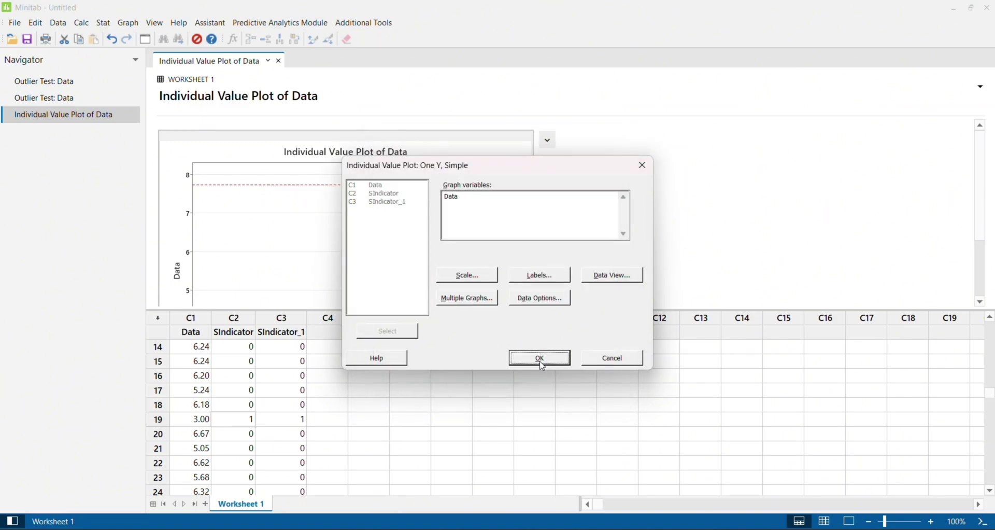
scroll(553, 218, down, 3)
scroll(554, 218, up, 3)
scroll(553, 218, down, 2)
scroll(554, 219, up, 3)
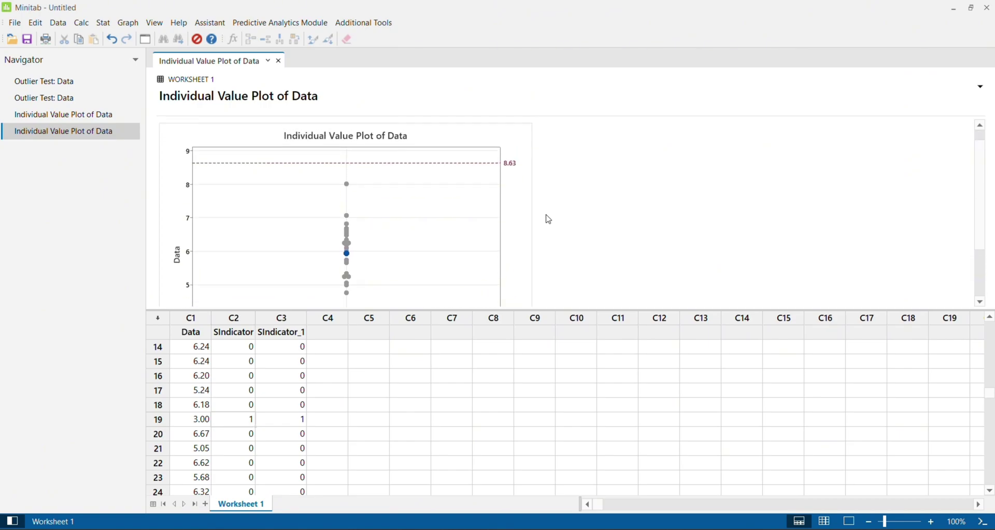
double_click(520, 224)
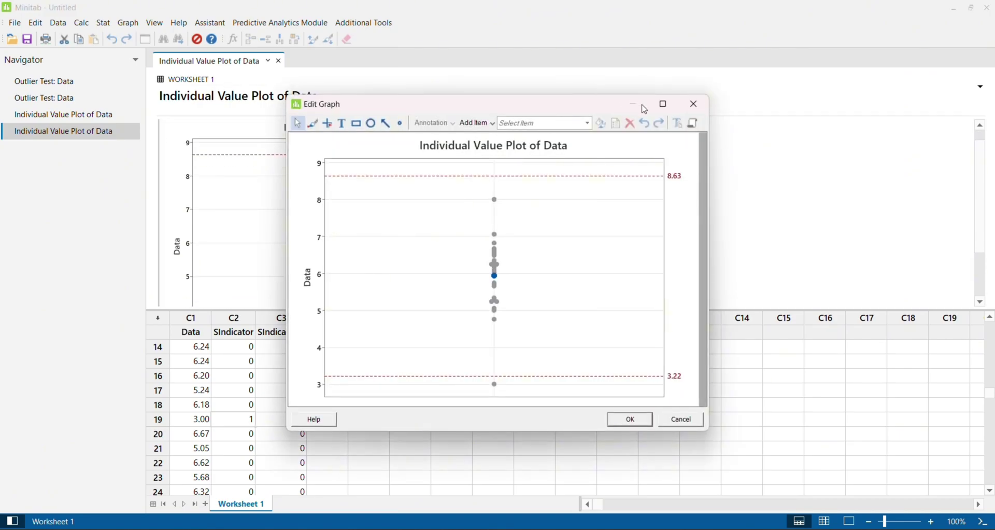
click(664, 104)
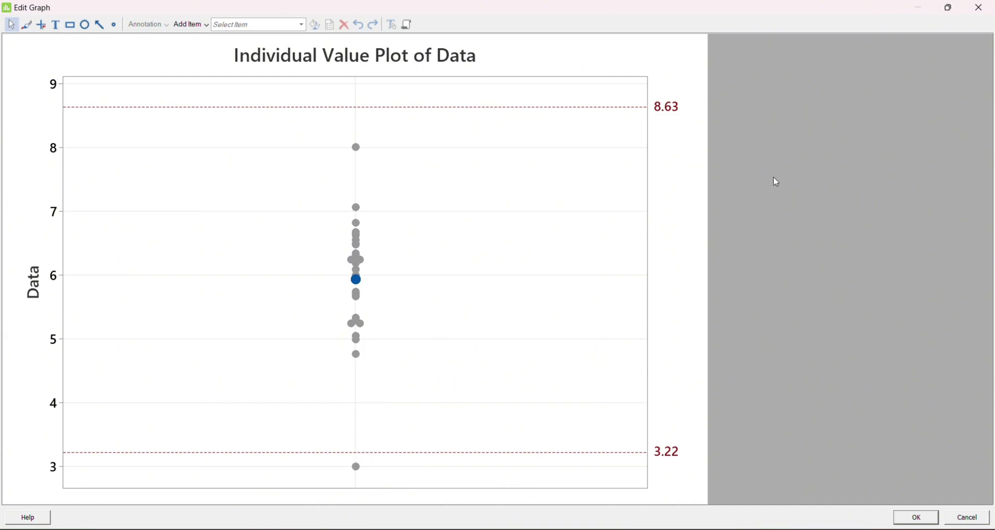
click(980, 12)
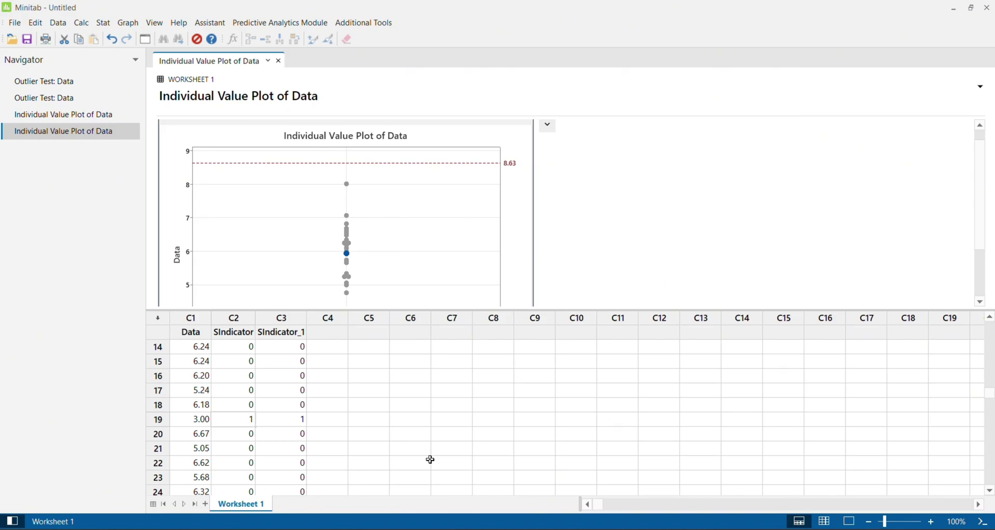
Step: Create a One Y Simple boxplot with C1 Data as the graph variable
click(126, 25)
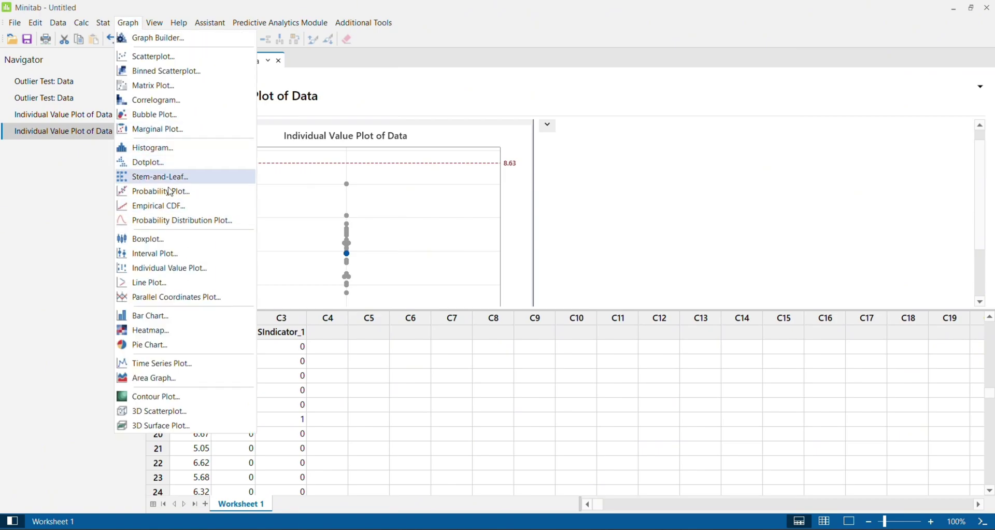
click(172, 240)
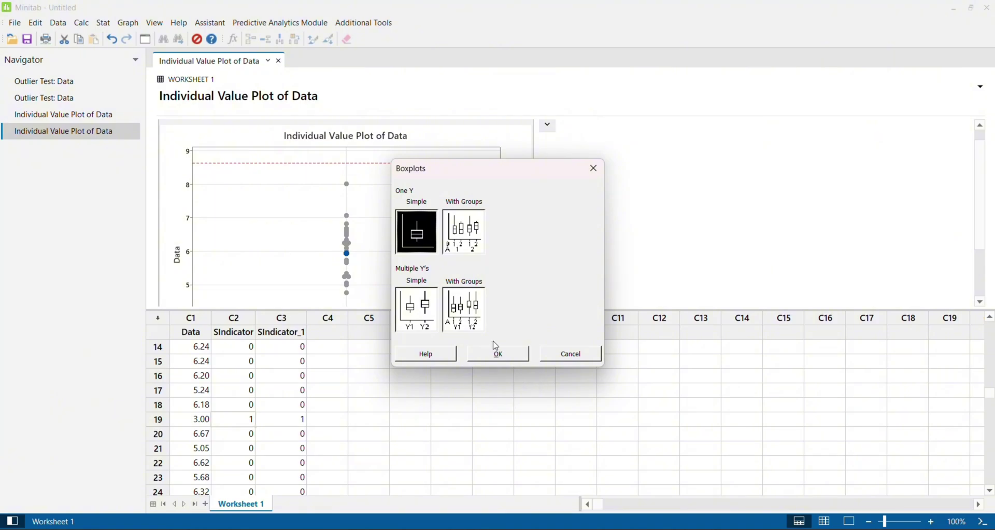
click(517, 357)
click(381, 187)
double_click(381, 186)
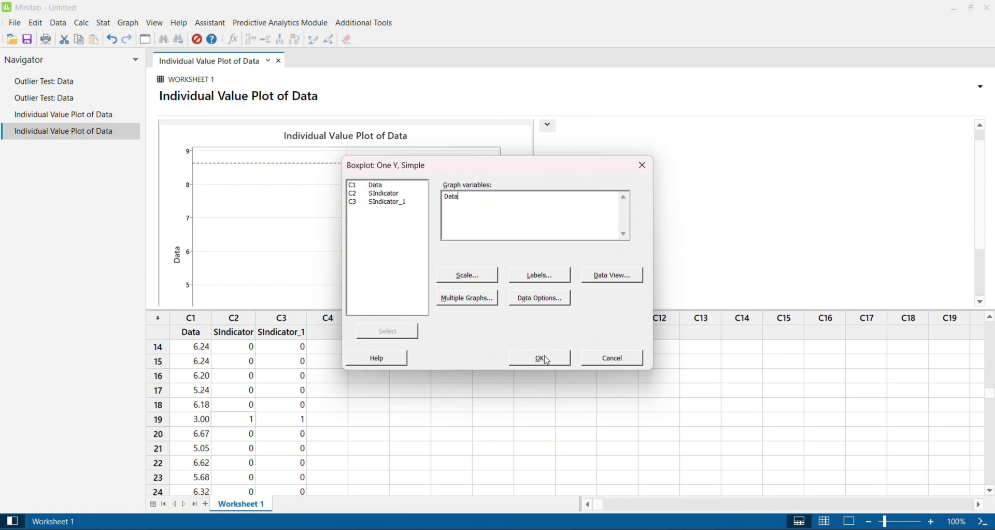
click(541, 359)
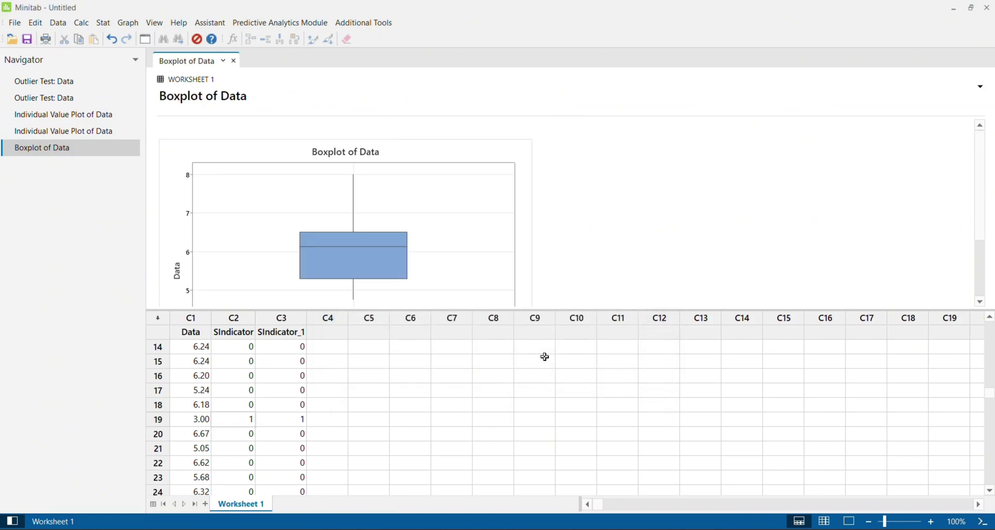
Step: Enlarge the boxplot in the graph editor to inspect the row 19 outlier at 3.00 and the box statistics
double_click(520, 265)
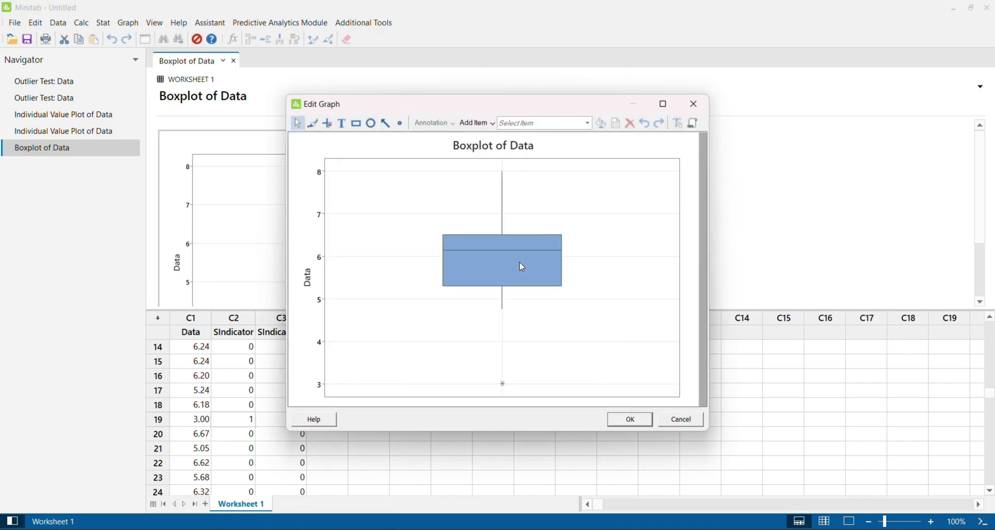
click(663, 105)
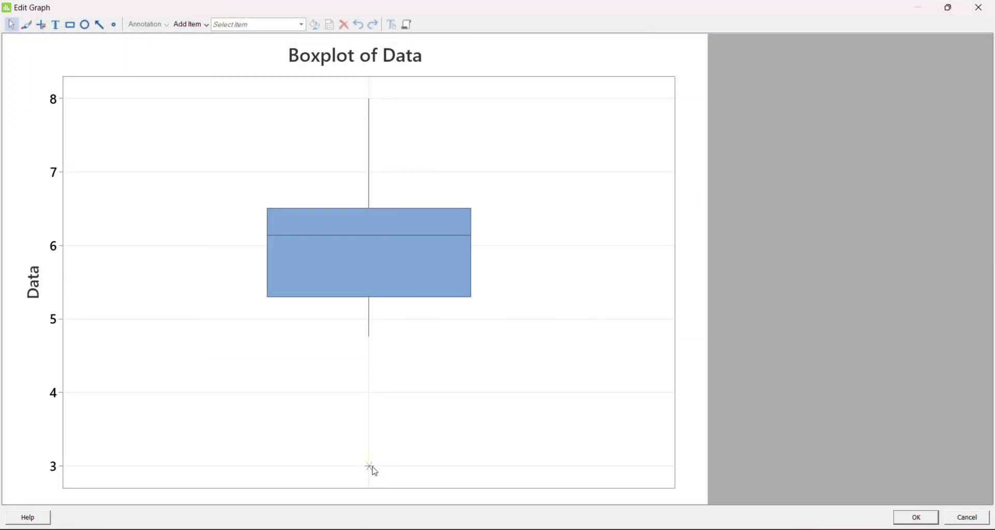
mouse_move(373, 467)
mouse_move(451, 290)
mouse_move(380, 237)
Step: Close the Edit Graph window, leaving the Boxplot of Data output with 3.00 flagged as an outlier
click(979, 7)
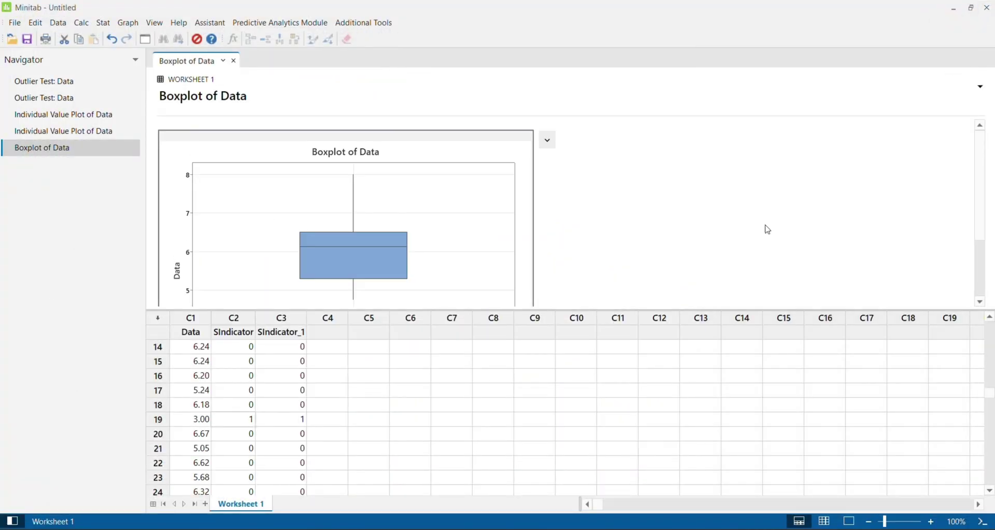